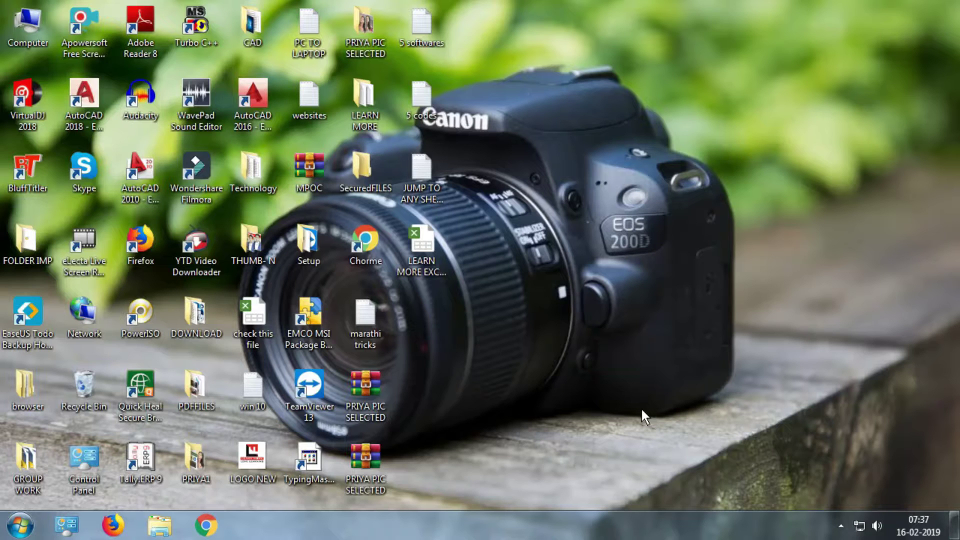
# Launch Excel from the Windows Run dialog using the prefilled EXCEL command.
pyautogui.press('super+e')
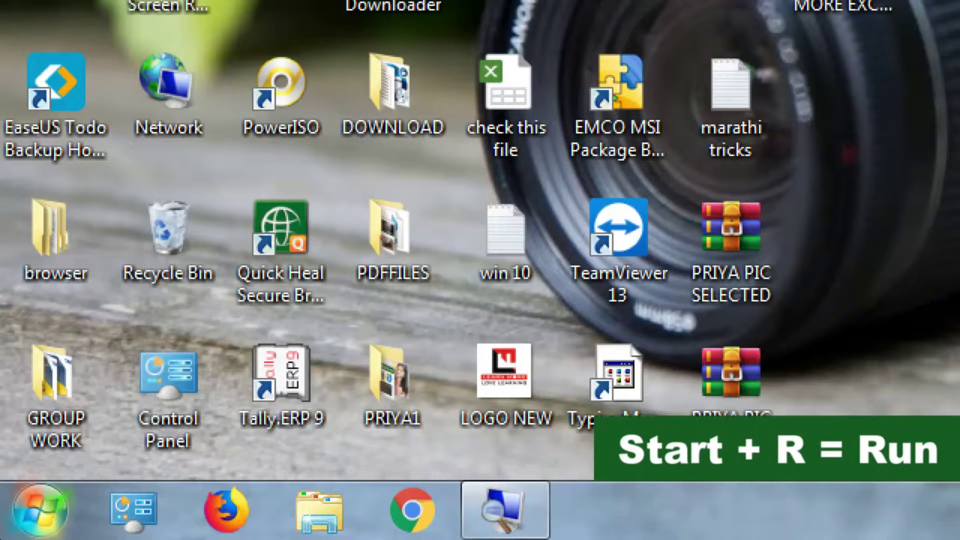
pyautogui.press('super+r')
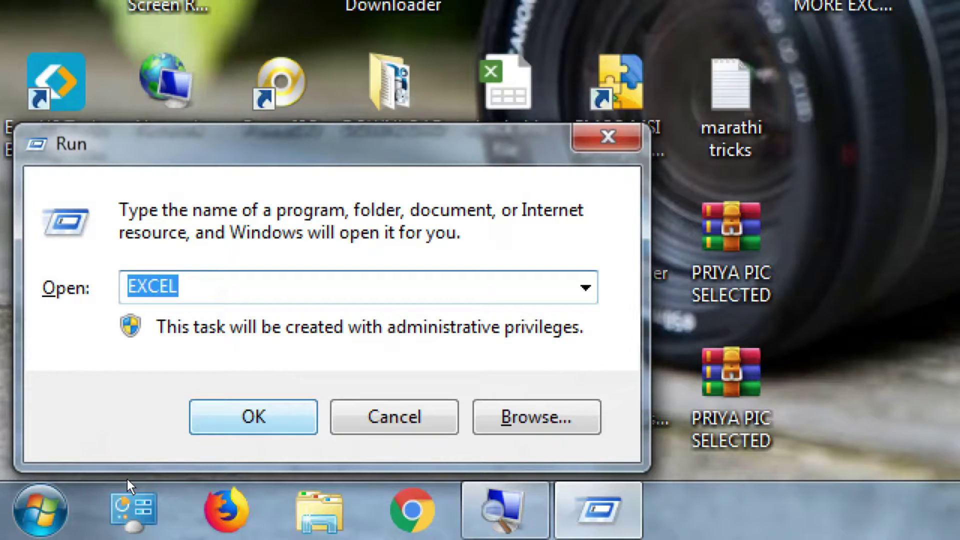
pyautogui.press('Escape')
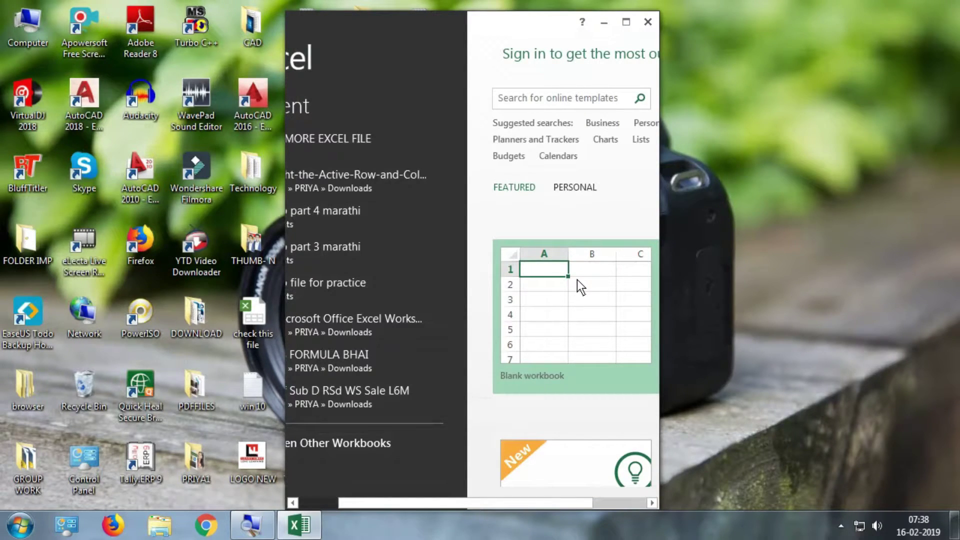
# Create a new blank workbook and maximize the Excel window.
pyautogui.click(577, 280)
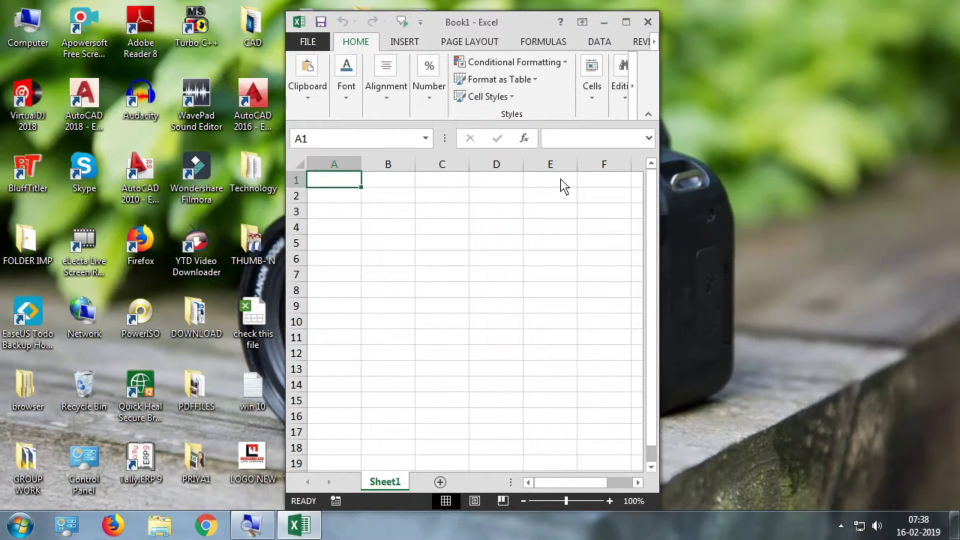
pyautogui.hotkey('alt', 'space')
pyautogui.press('x')
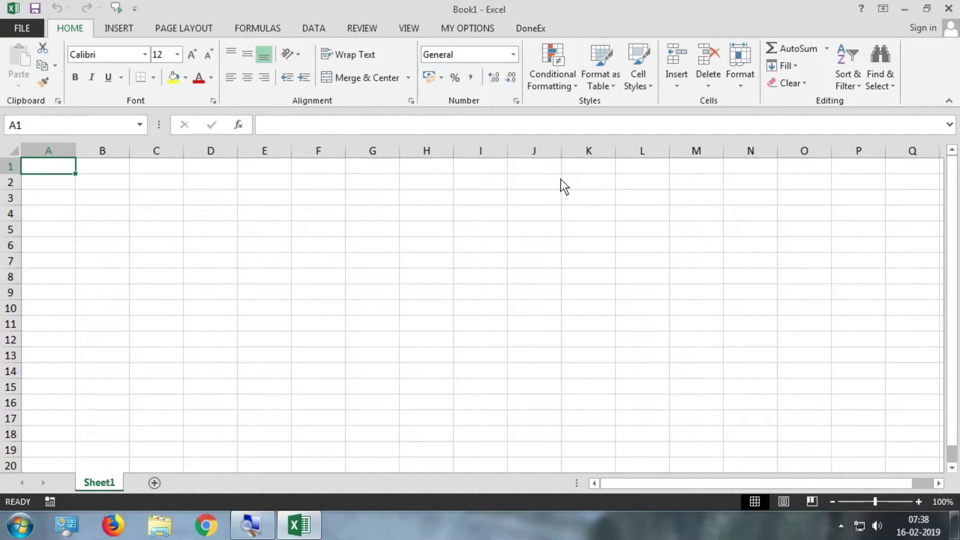
# Restore the window, maximize it again, then close Excel with Alt+F4.
pyautogui.hotkey('alt', 'space')
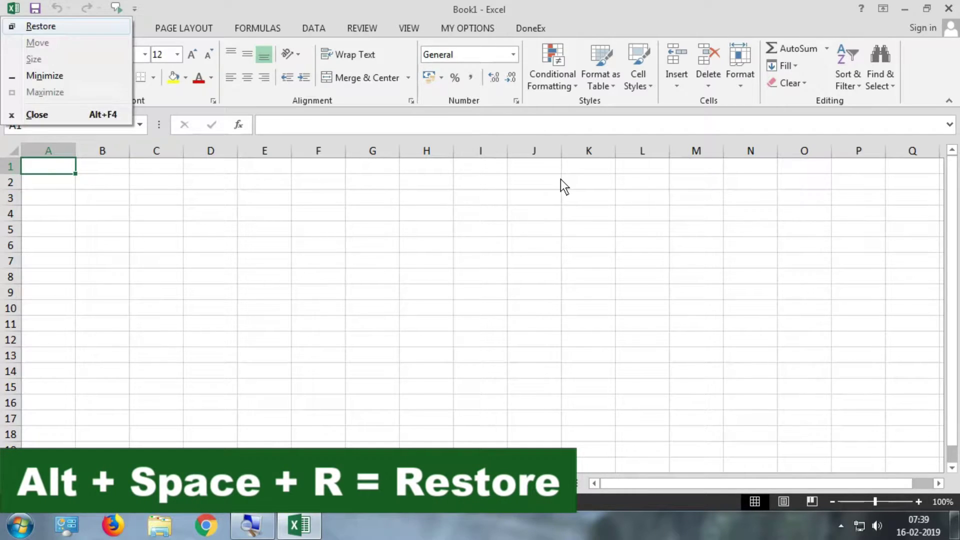
pyautogui.press('r')
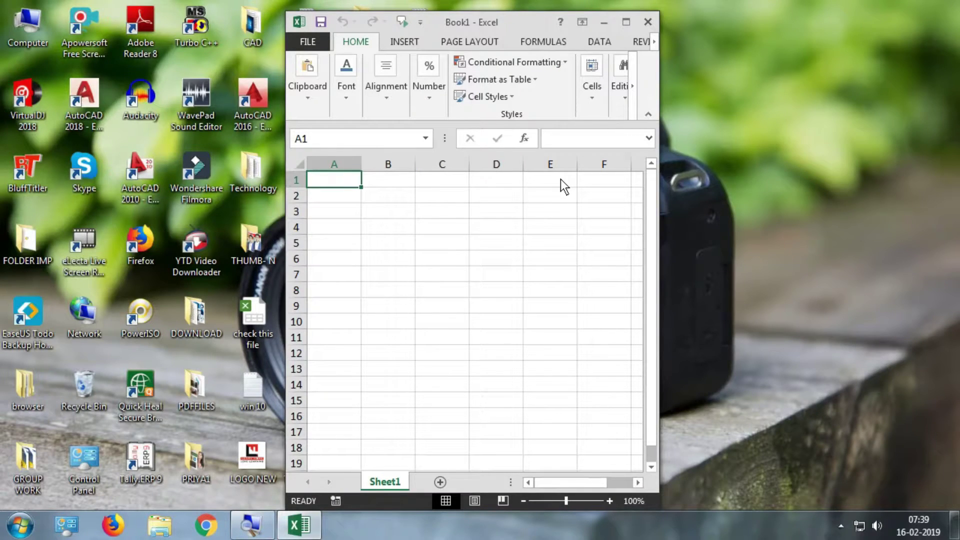
pyautogui.hotkey('alt', 'space')
pyautogui.press('x')
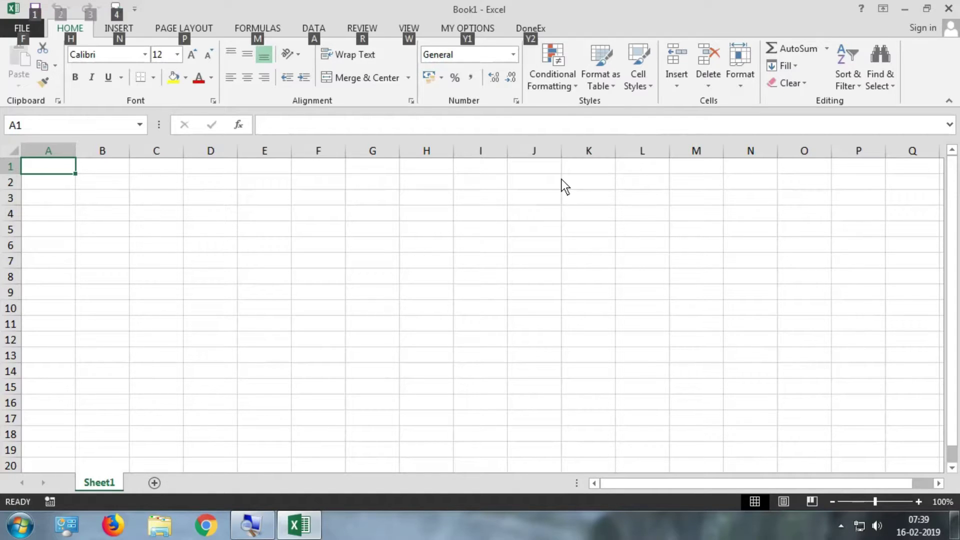
pyautogui.hotkey('alt', 'F4')
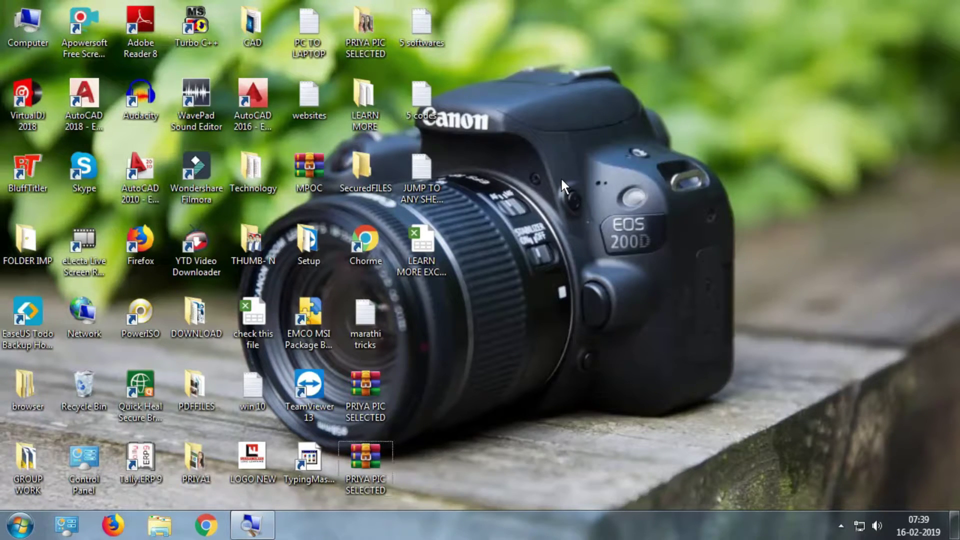
# Relaunch Excel, open blank Book1, then create and close a second workbook, Book2.
pyautogui.press('super+r')
pyautogui.click(127, 480)
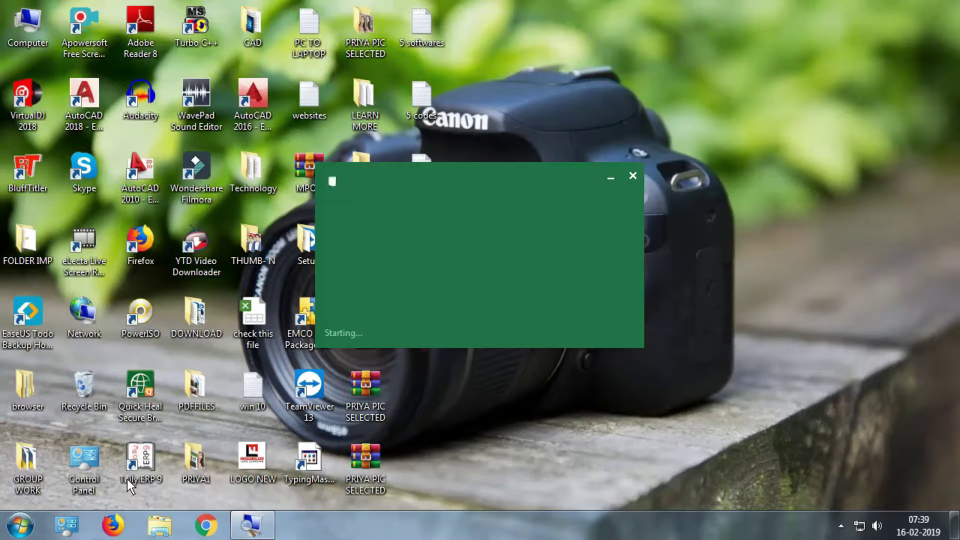
pyautogui.click(382, 230)
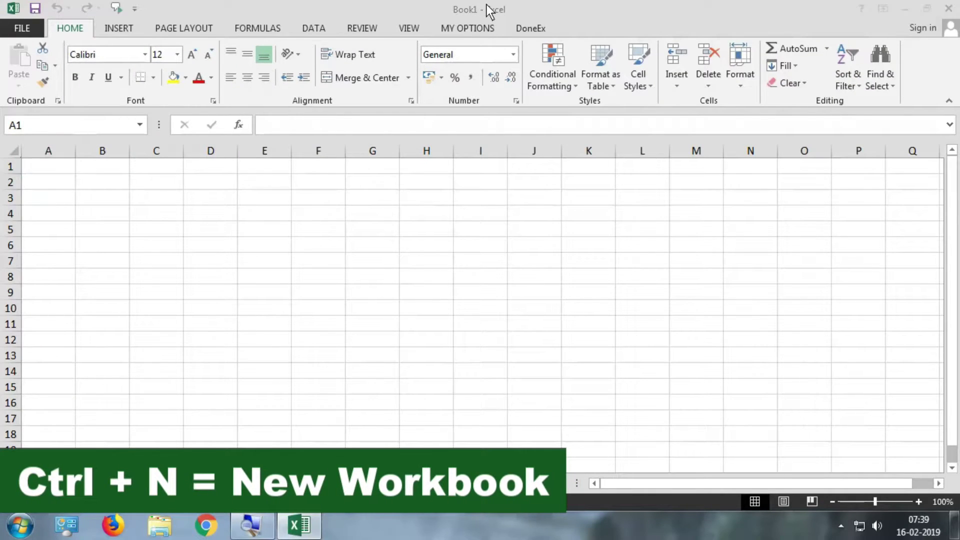
pyautogui.hotkey('ctrl', 'n')
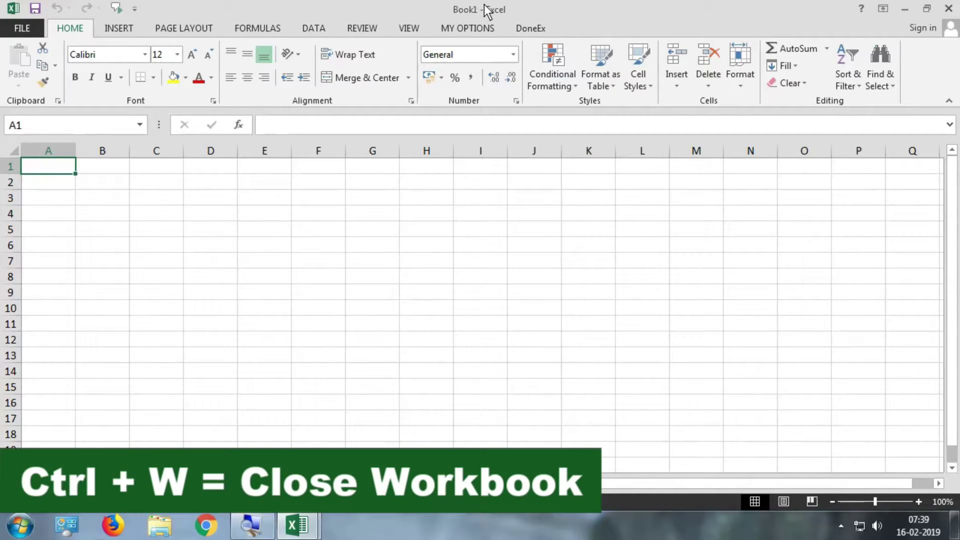
pyautogui.hotkey('ctrl', 'w')
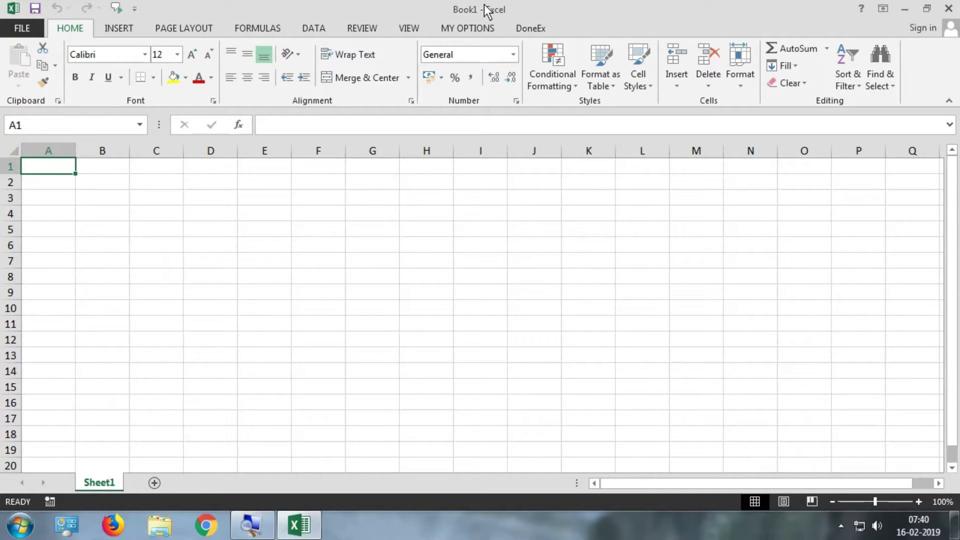
# Glance at the Open screen, then enter test text 'fdsfdsgsdf' in cell A1.
pyautogui.hotkey('ctrl', 'o')
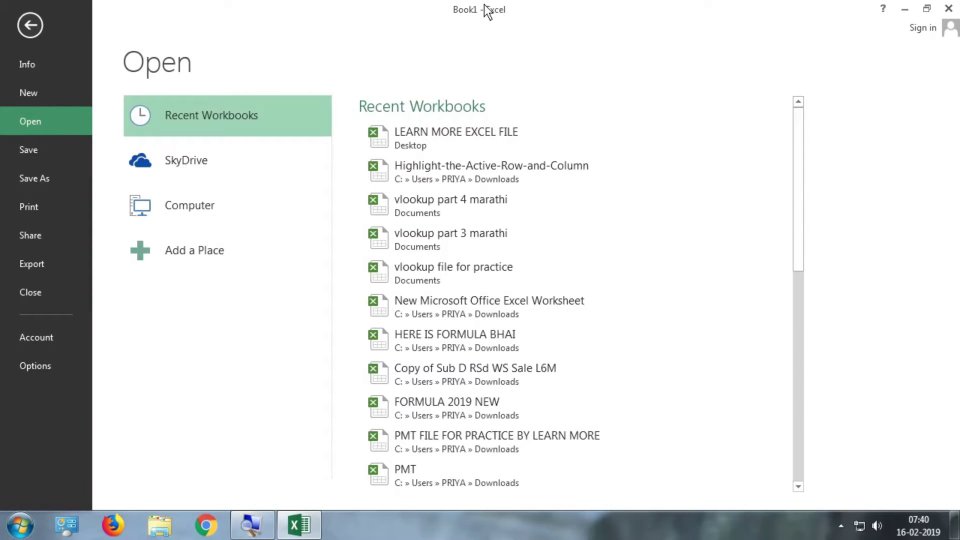
pyautogui.press('Escape')
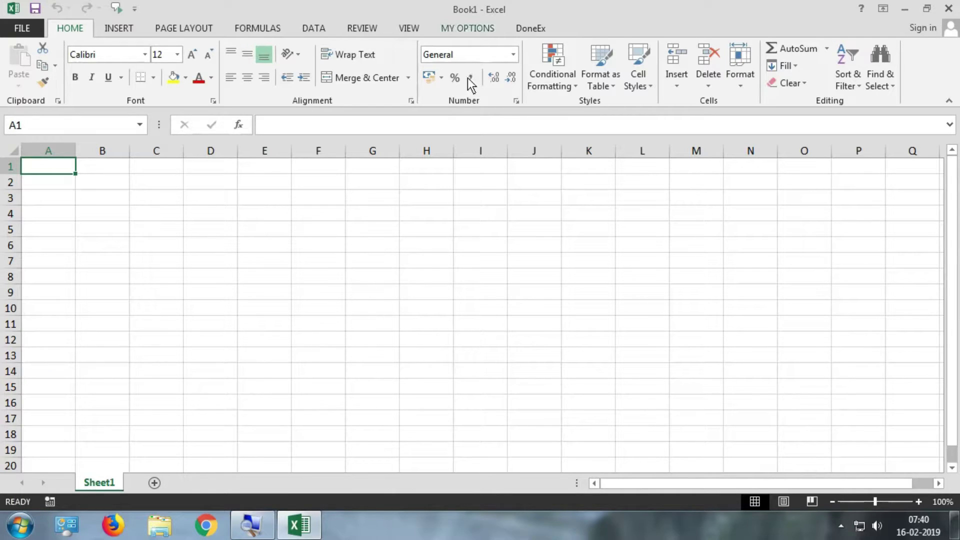
pyautogui.scroll(1, 347, 224)
pyautogui.scroll(4, 348, 223)
pyautogui.scroll(2, 347, 224)
pyautogui.write('fds')
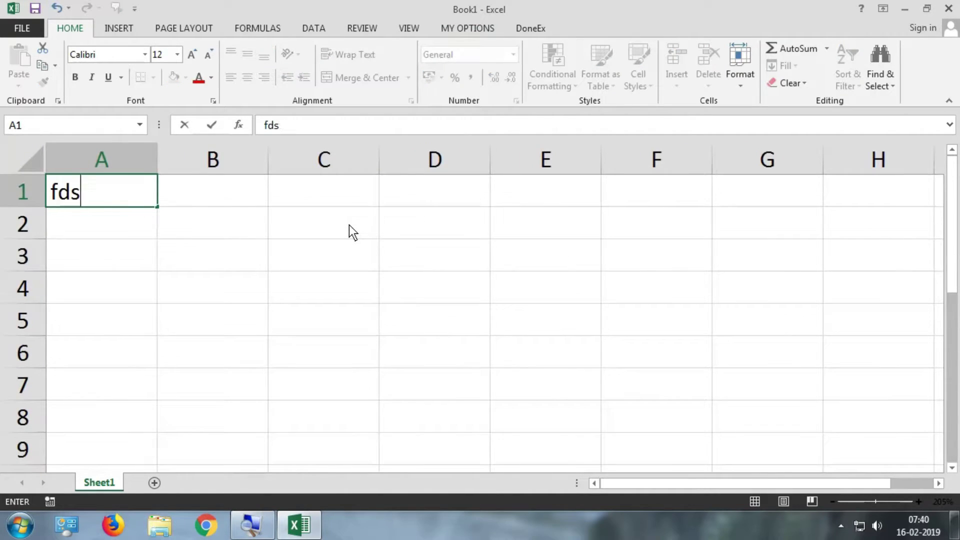
pyautogui.write('fdsgsdf')
pyautogui.click(351, 234)
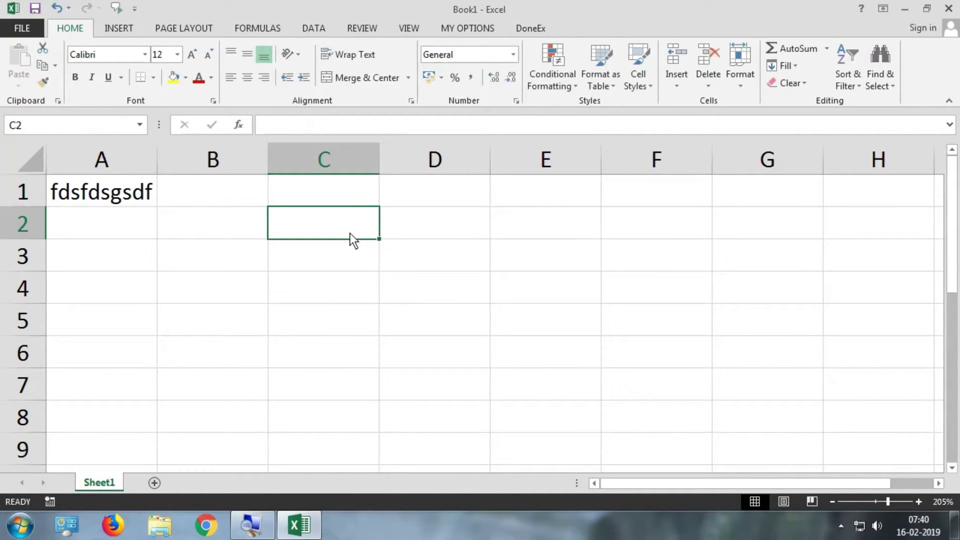
# Bring up Save As with Desktop as the location, then cancel without saving.
pyautogui.hotkey('ctrl', 's')
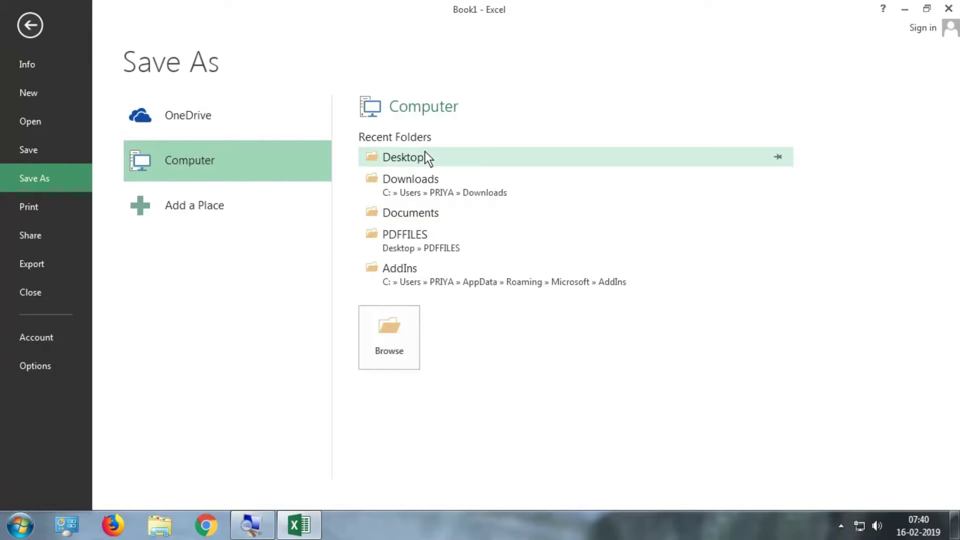
pyautogui.click(425, 154)
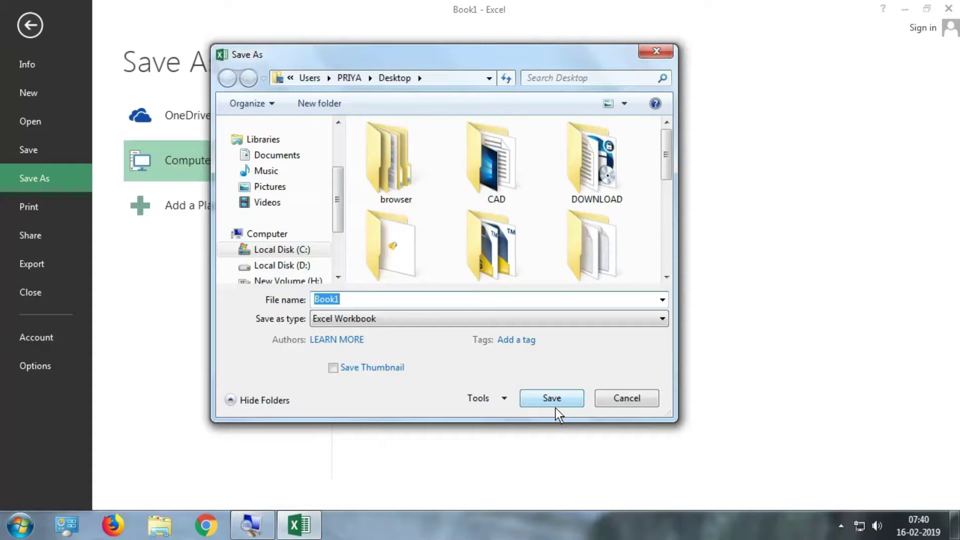
pyautogui.click(563, 401)
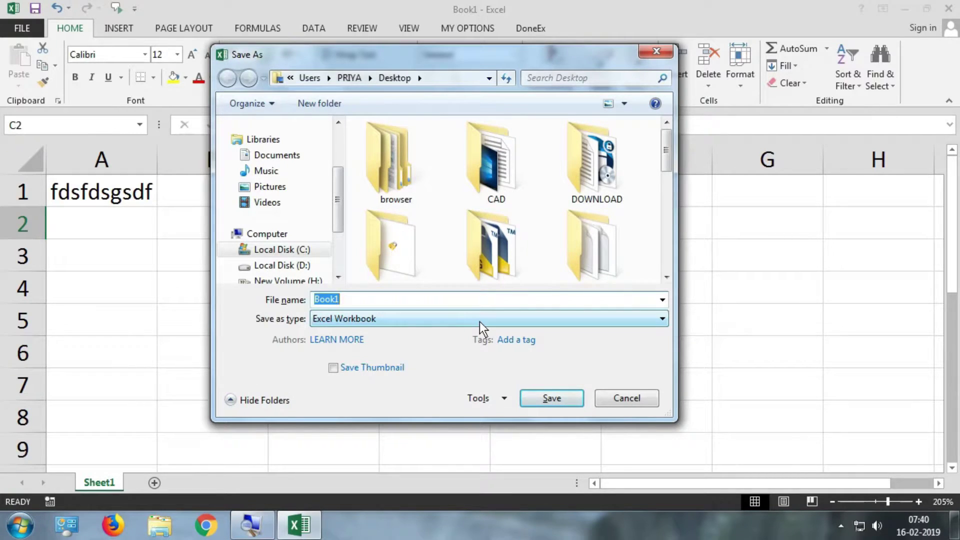
pyautogui.press('Escape')
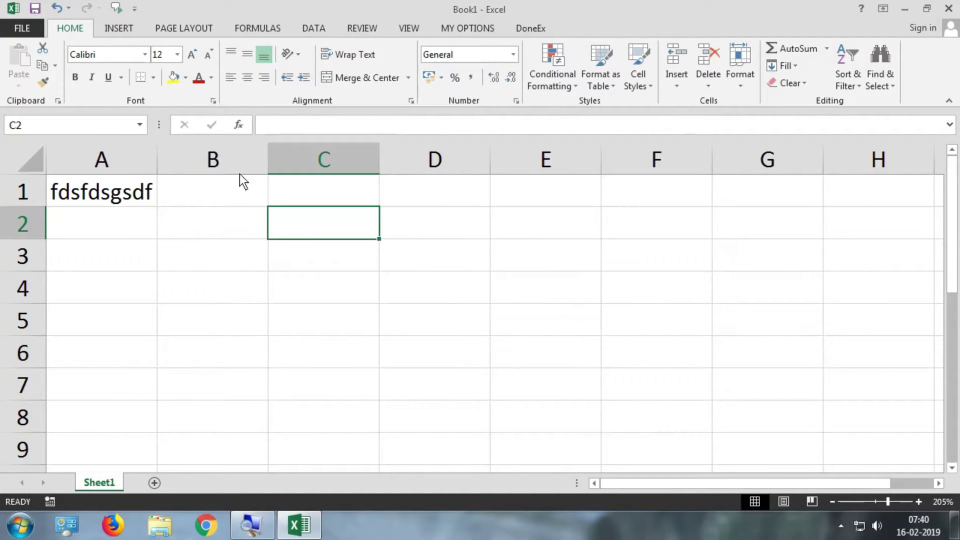
# Replace the test text with headers SR NO in A1 and NAME OF STUDENT in B1.
pyautogui.click(128, 203)
pyautogui.press('Delete')
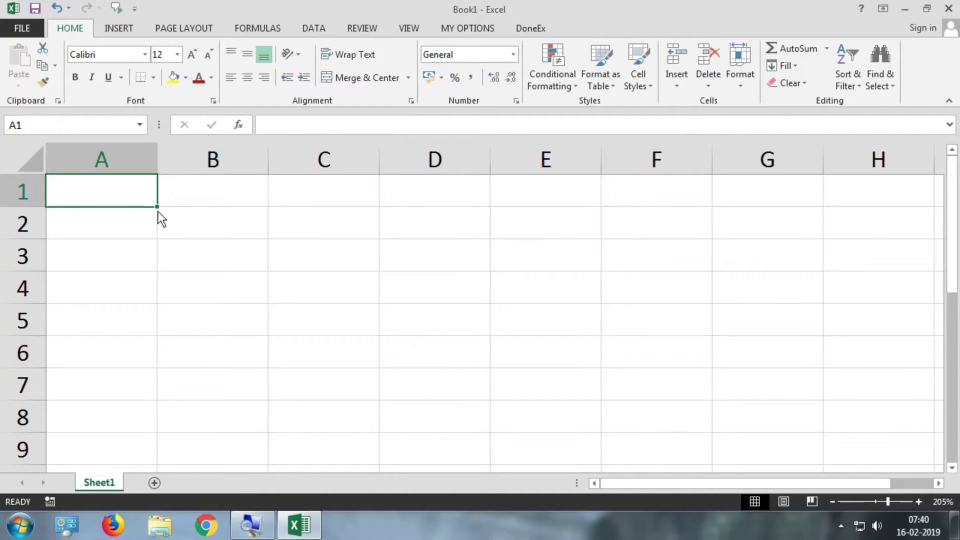
pyautogui.write('S')
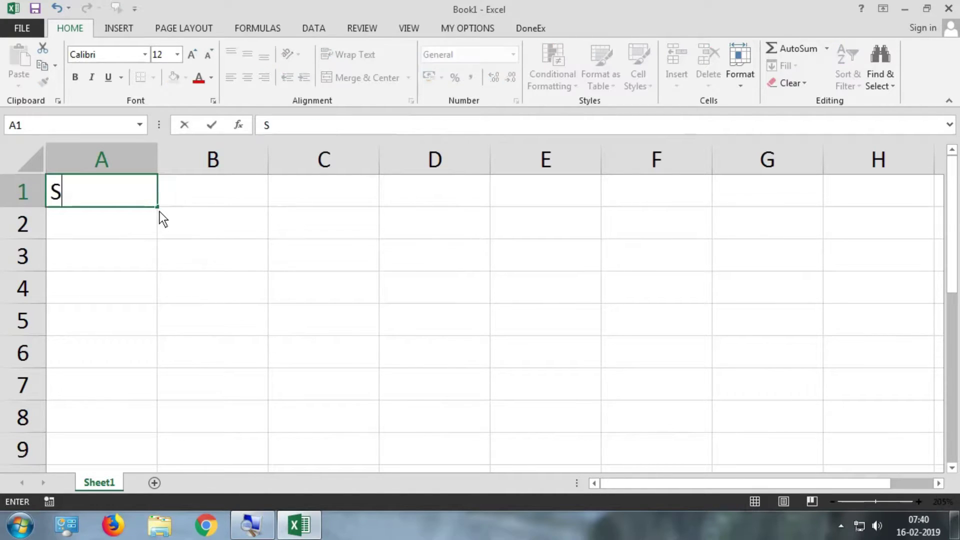
pyautogui.write('R NO')
pyautogui.press('Tab')
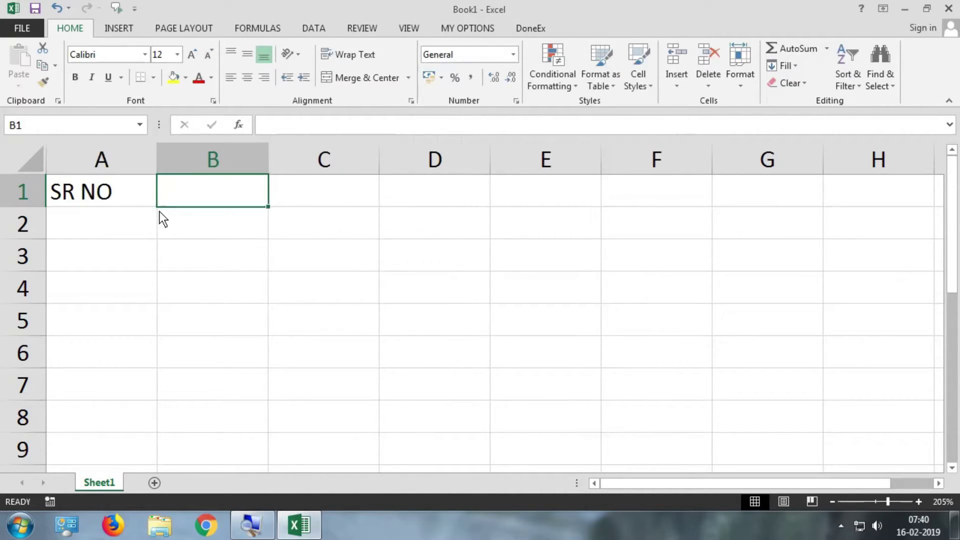
pyautogui.hotkey('shift', 'Tab')
pyautogui.press('Tab')
pyautogui.write('NAME O')
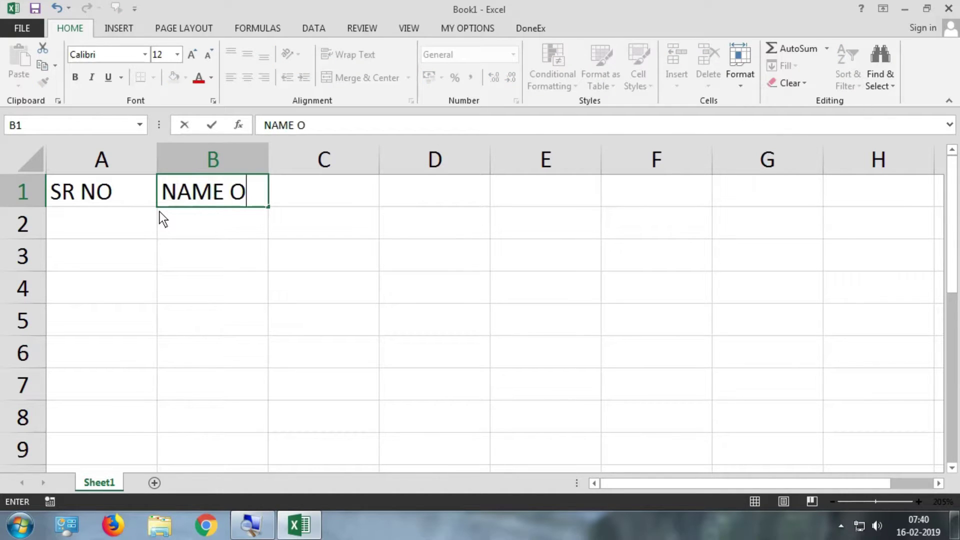
pyautogui.write('F STUDENT')
pyautogui.press('Return')
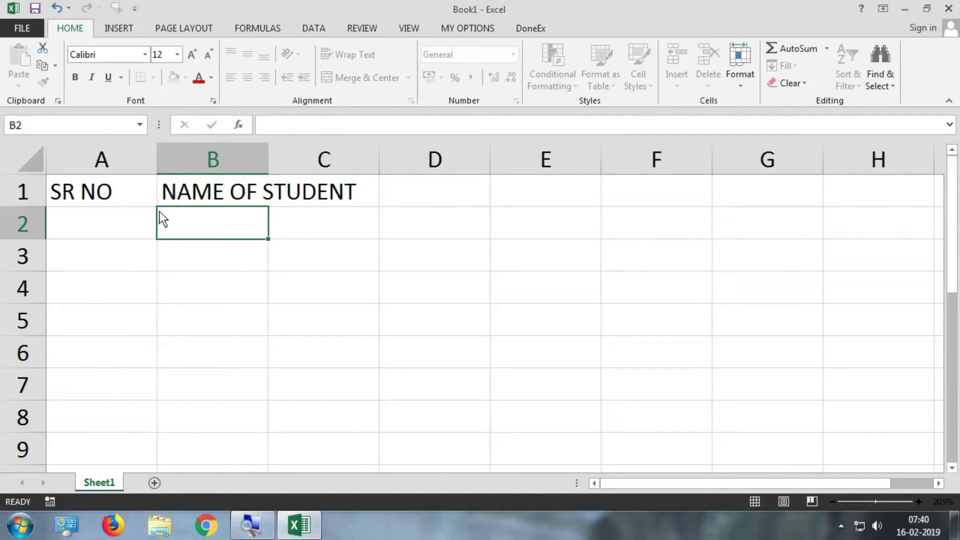
pyautogui.press('Up')
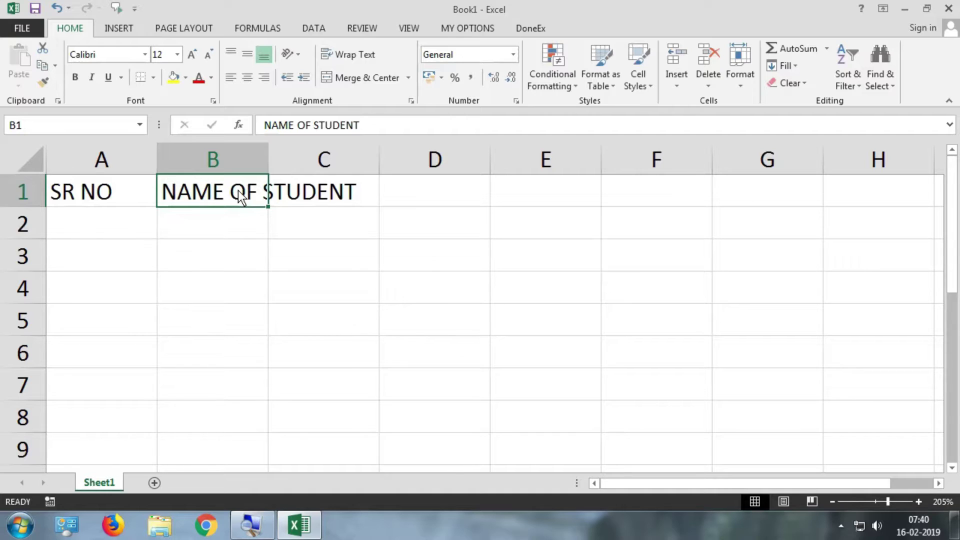
pyautogui.click(128, 189)
# Enter CONTACT NO in C1 and widen column C to fit it.
pyautogui.click(359, 196)
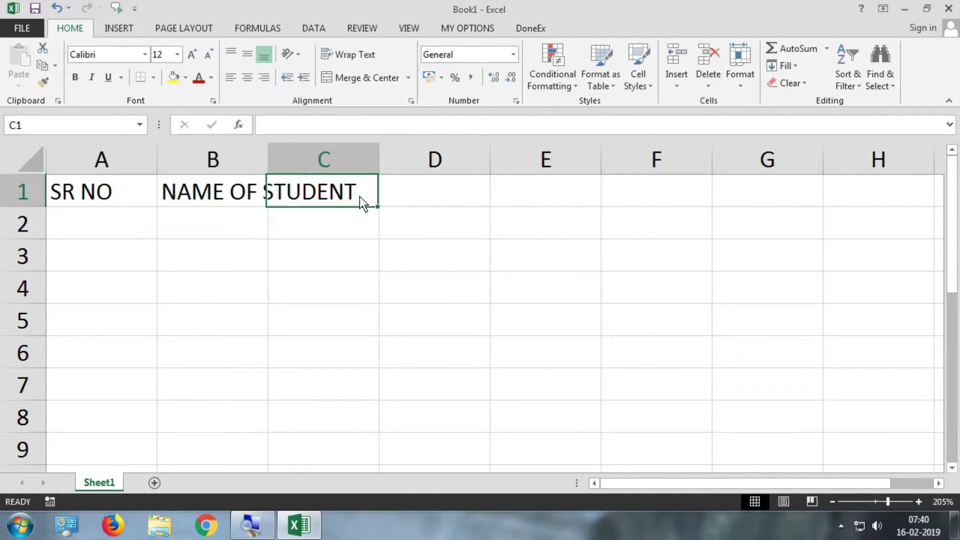
pyautogui.write('CONTA')
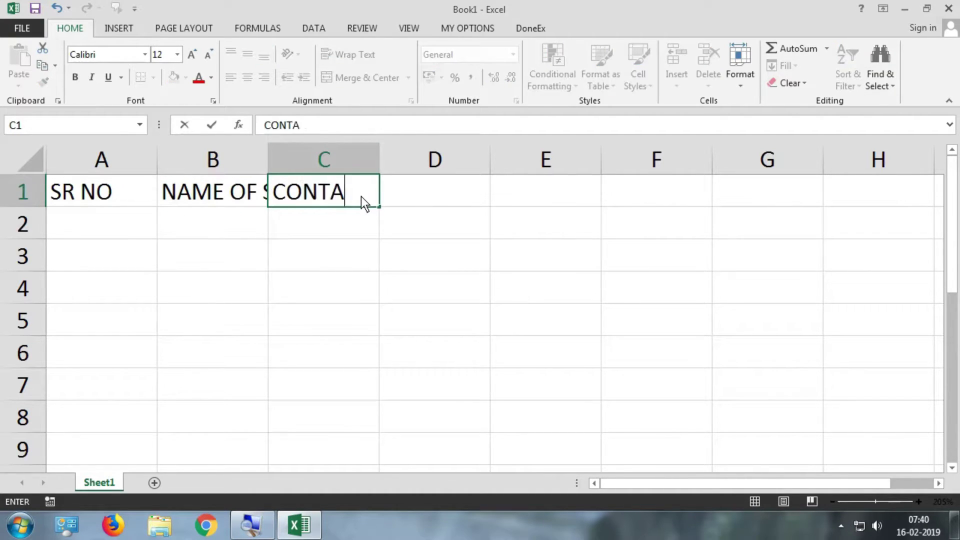
pyautogui.write('A')
pyautogui.press('BackSpace')
pyautogui.write('CT NO')
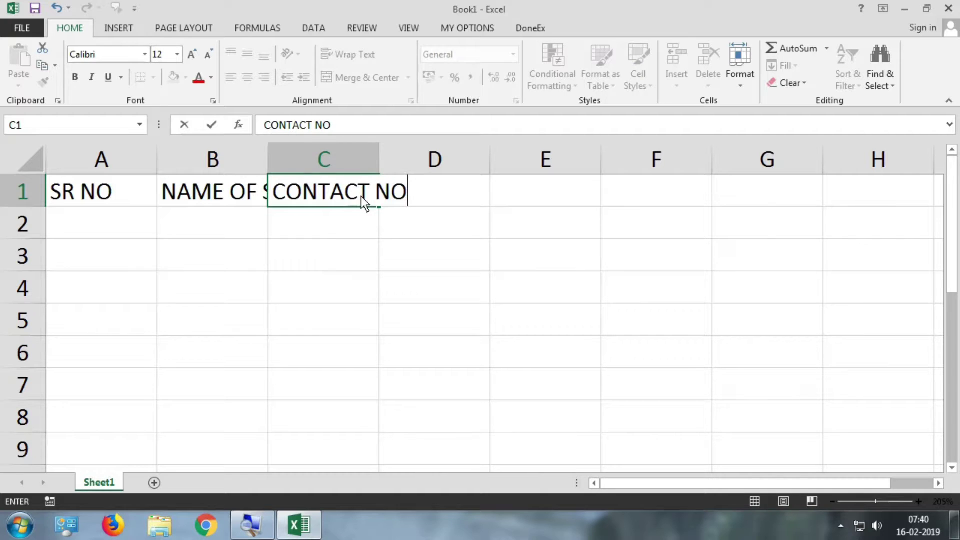
pyautogui.press('Return')
pyautogui.click(361, 196)
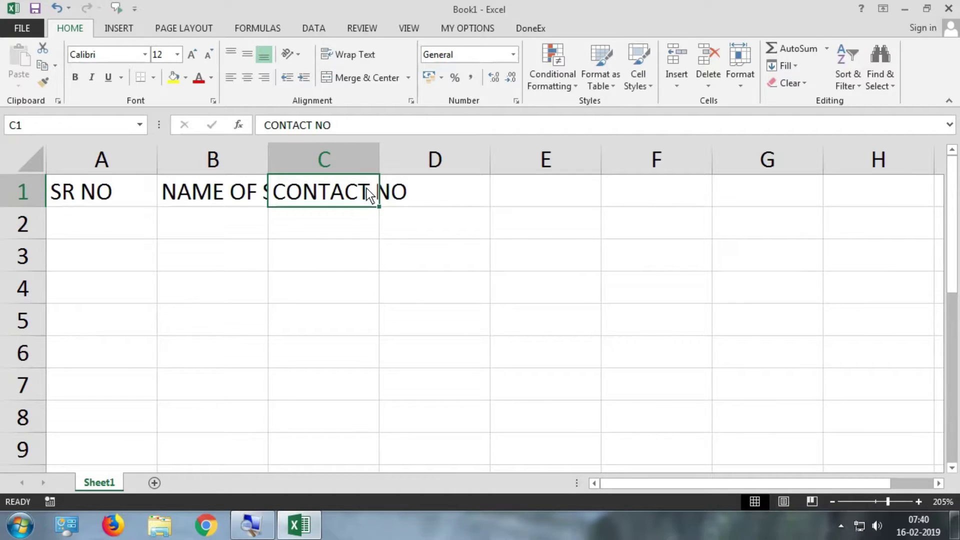
pyautogui.doubleClick(380, 159)
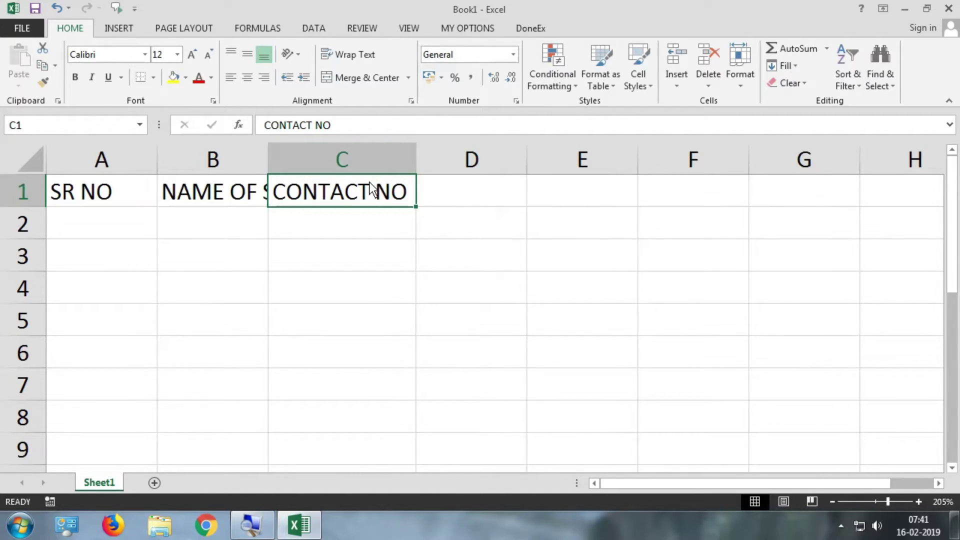
# Enter MARKS in D1 and select the header range A1:D1.
pyautogui.click(447, 191)
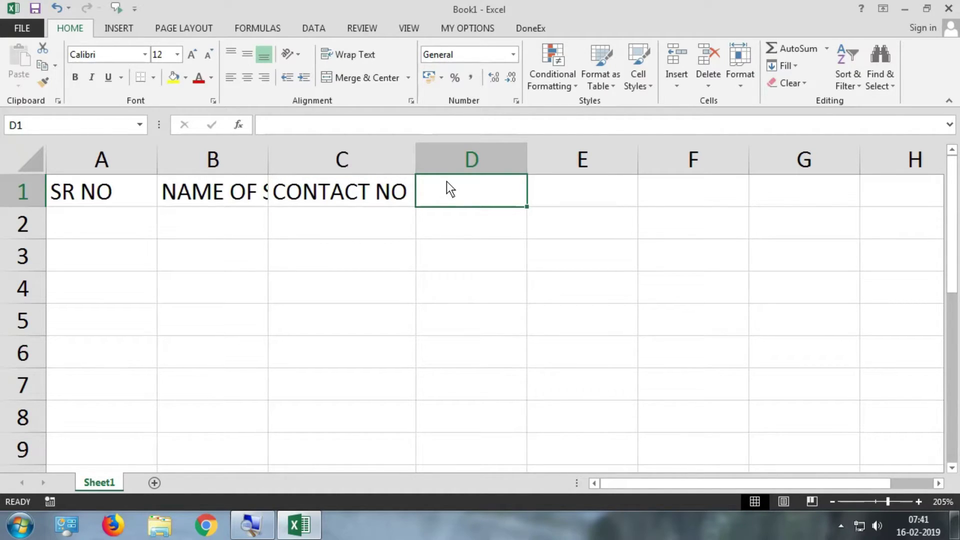
pyautogui.write('MARKS')
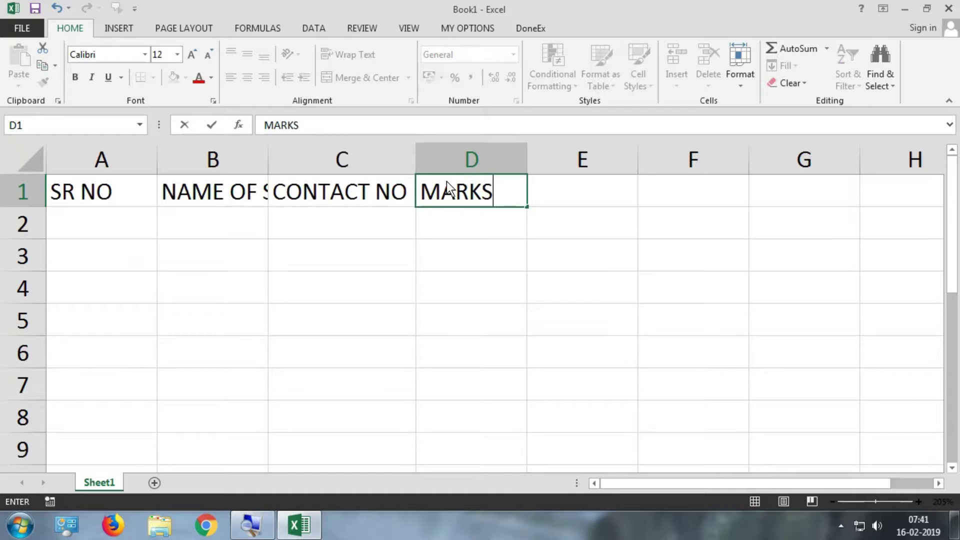
pyautogui.press('Return')
pyautogui.click(480, 187)
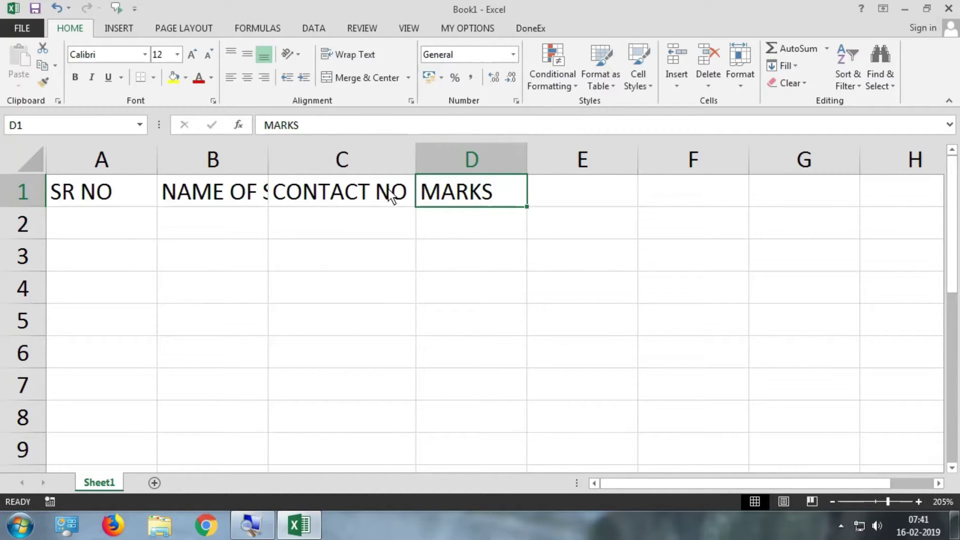
pyautogui.hotkey('ctrl', 'shift', 'Left')
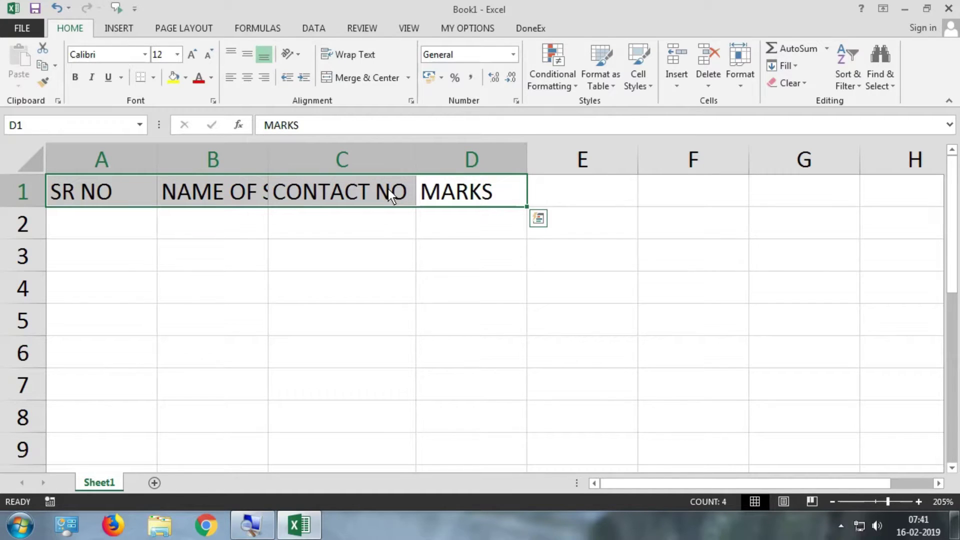
# Try AutoFit Column Width on columns A–D twice, undoing it each time.
pyautogui.hotkey('alt', 'h')
pyautogui.press('o')
pyautogui.press('i')
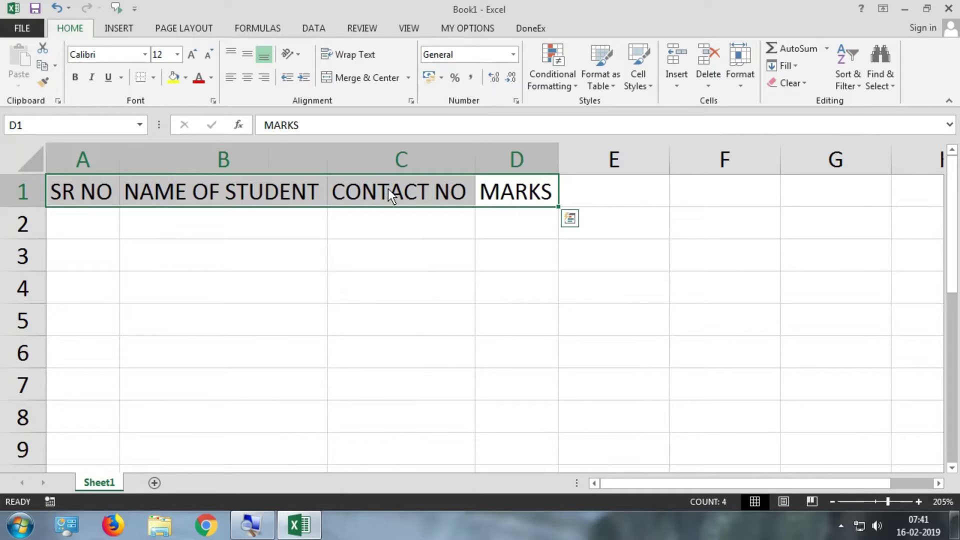
pyautogui.hotkey('ctrl', 'z')
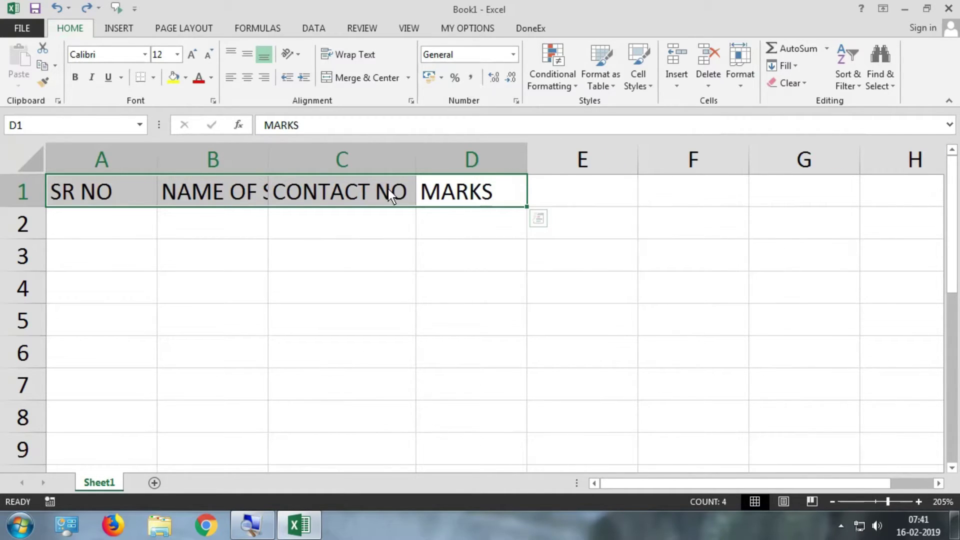
pyautogui.press('alt')
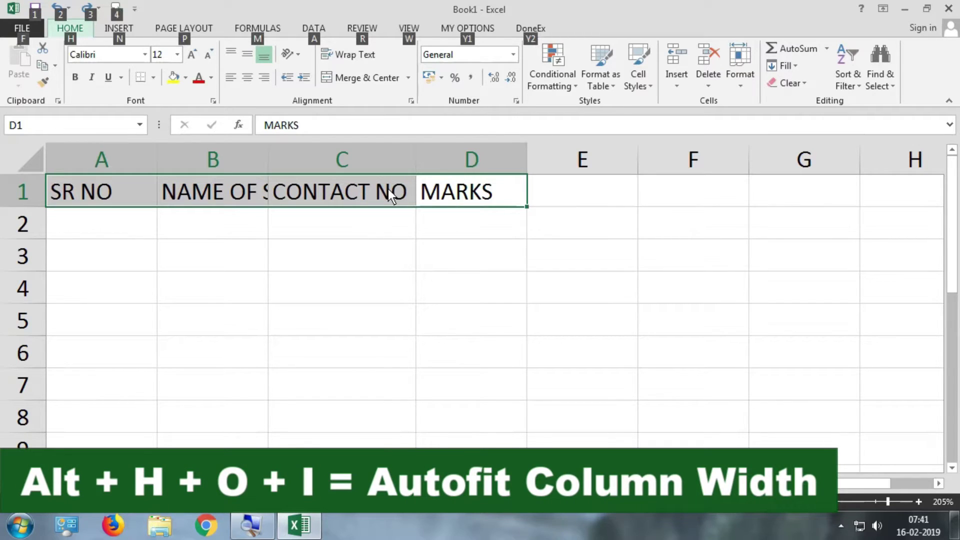
pyautogui.press('h')
pyautogui.press('o')
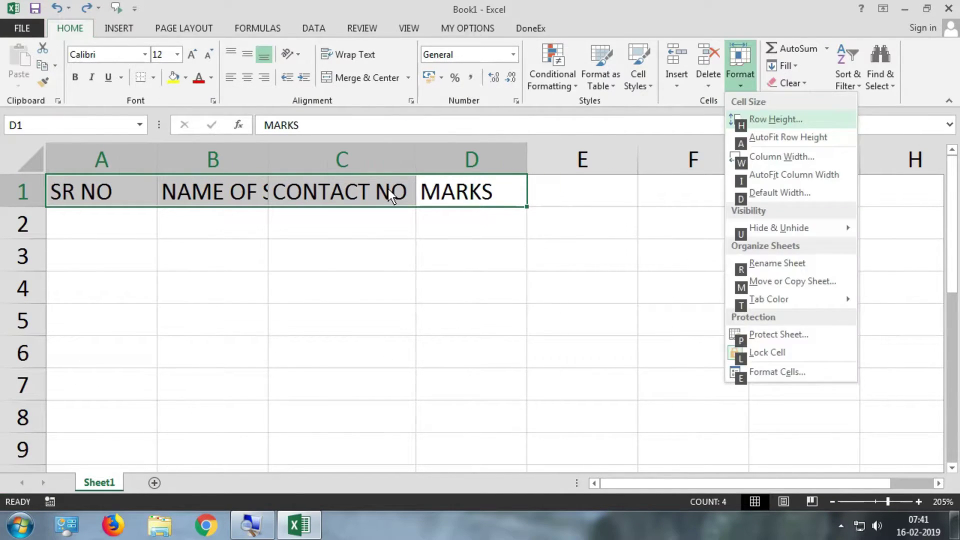
pyautogui.press('i')
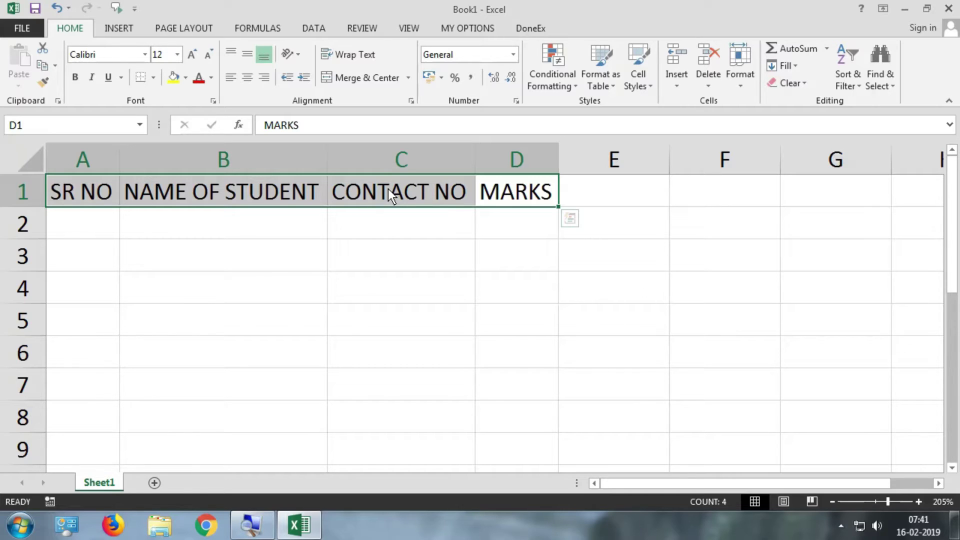
pyautogui.hotkey('ctrl', 'z')
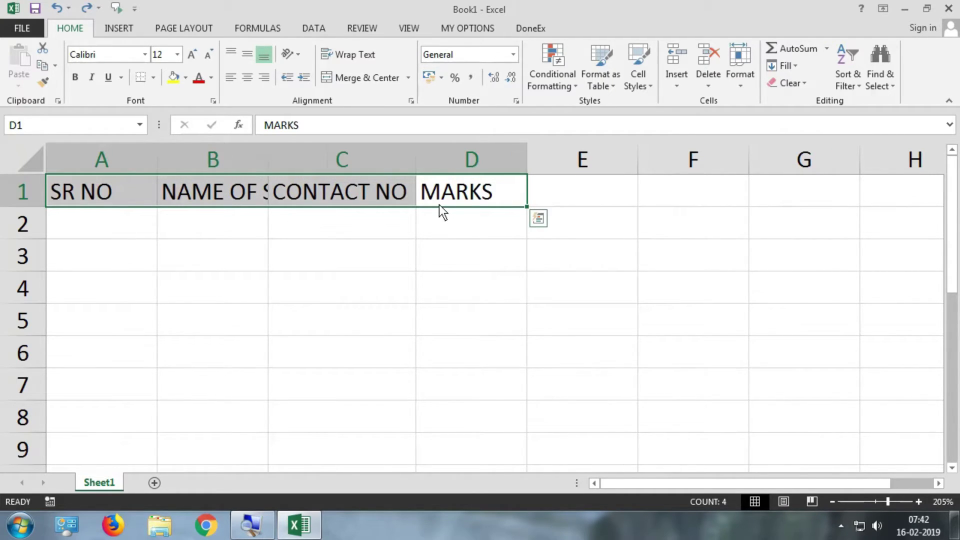
# AutoFit columns A to D to their headers from Home > Format.
pyautogui.press('alt')
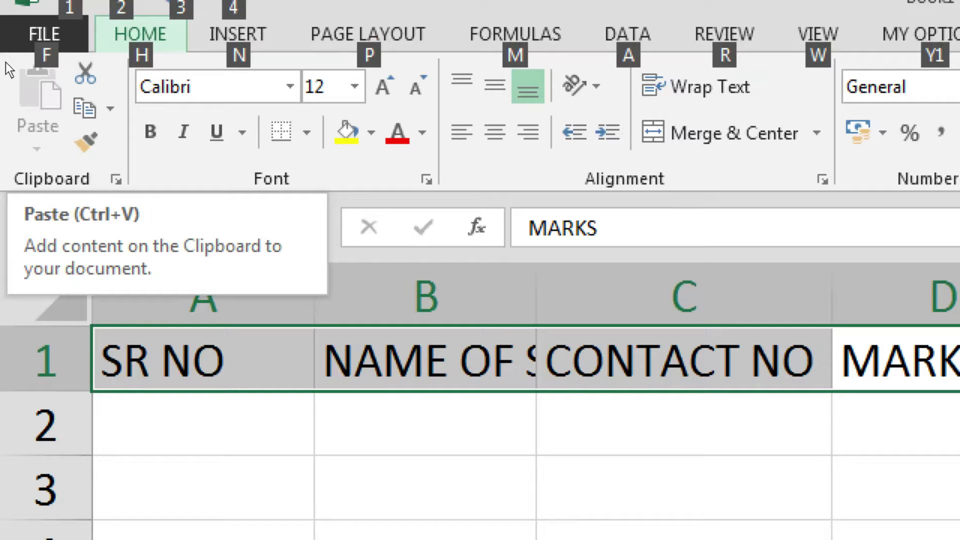
pyautogui.press('Escape')
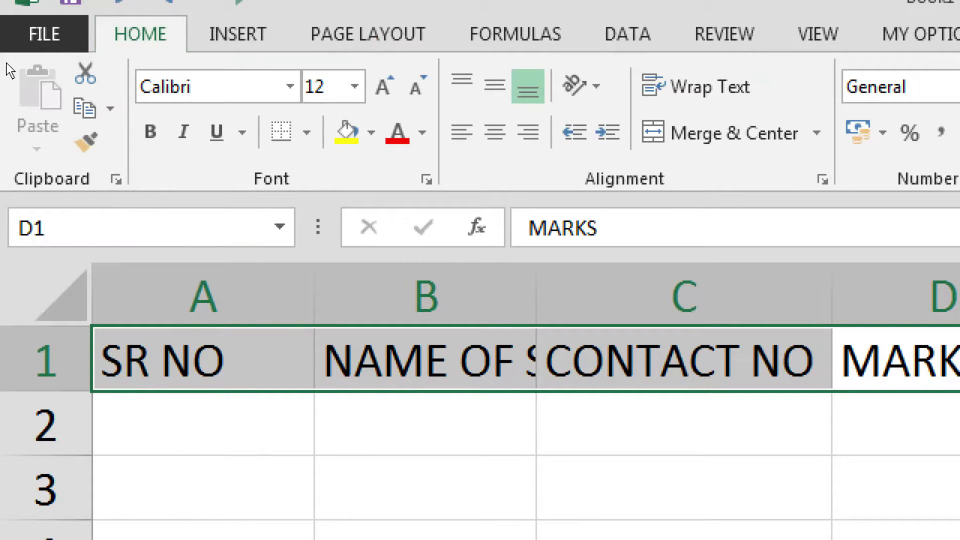
pyautogui.press('alt')
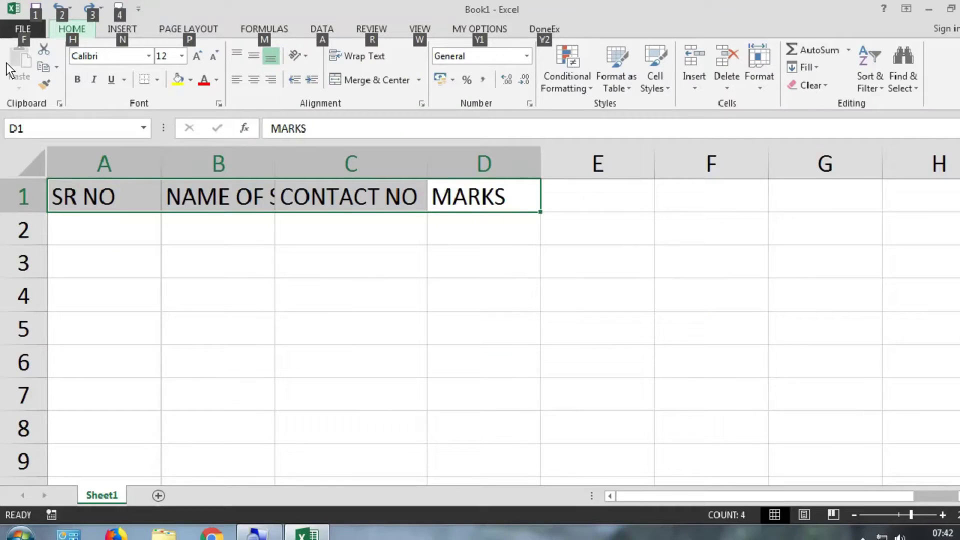
pyautogui.press('h')
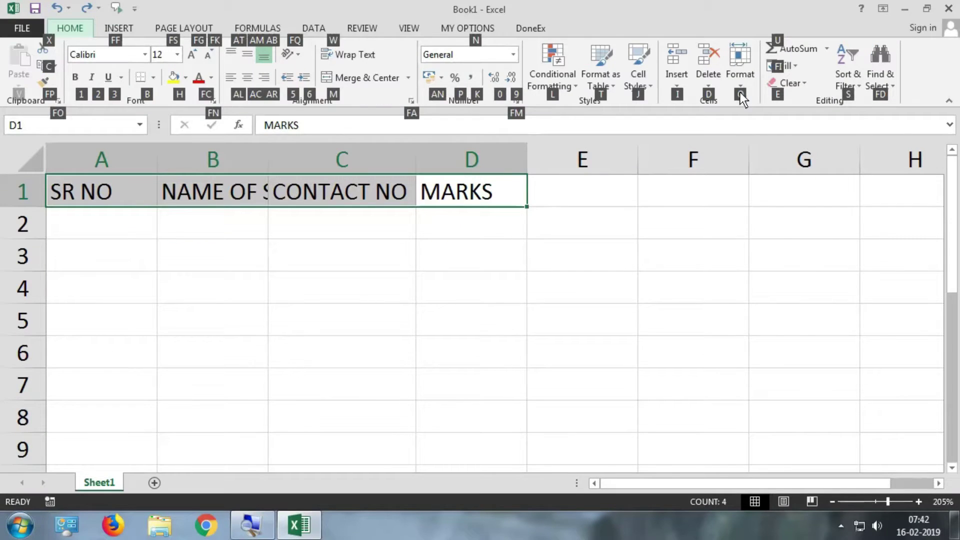
pyautogui.press('o')
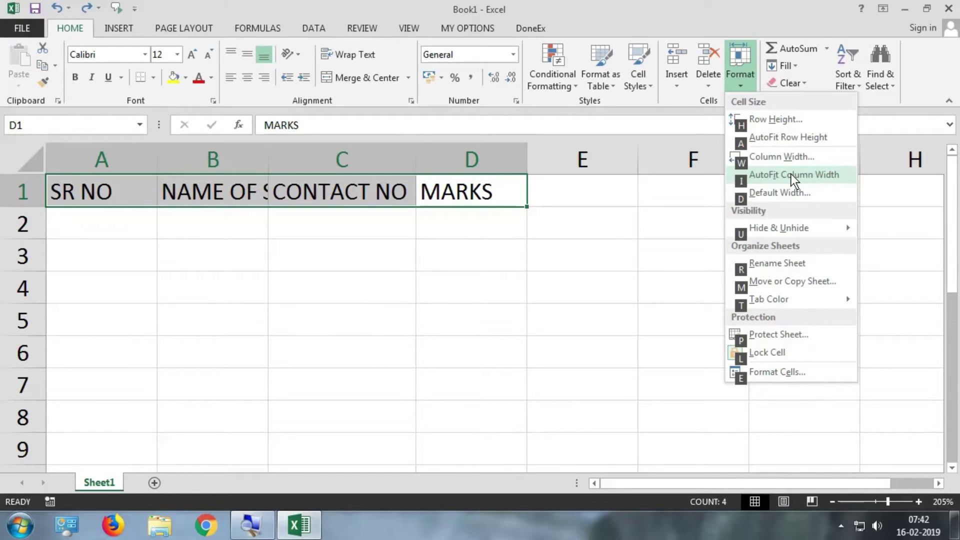
pyautogui.click(791, 174)
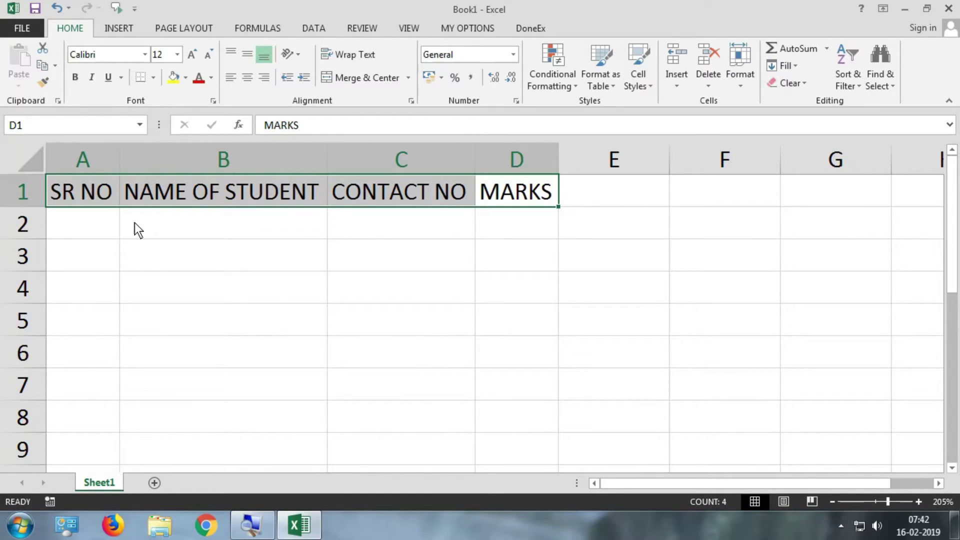
# Give headers A1:D1 the darkest orange font colour.
pyautogui.click(106, 196)
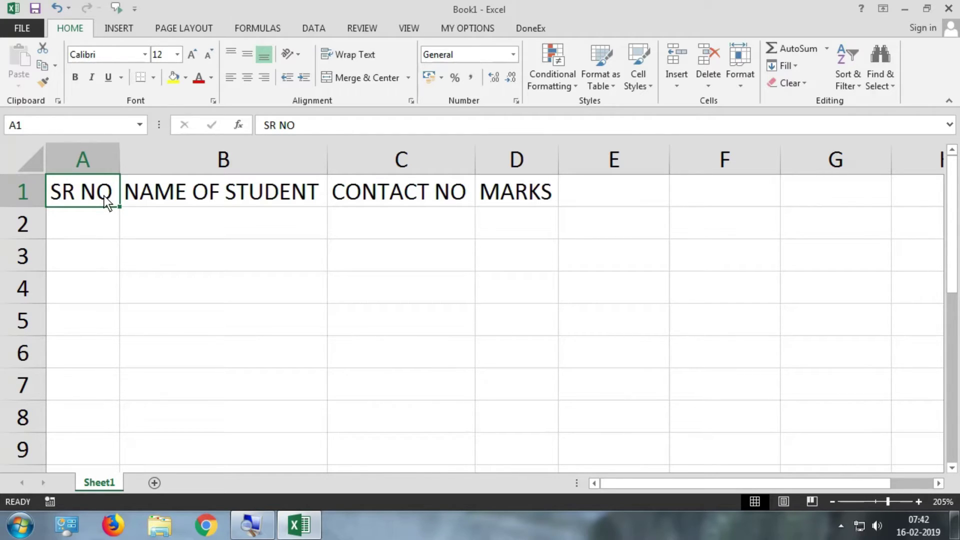
pyautogui.hotkey('ctrl', 'shift', 'Right')
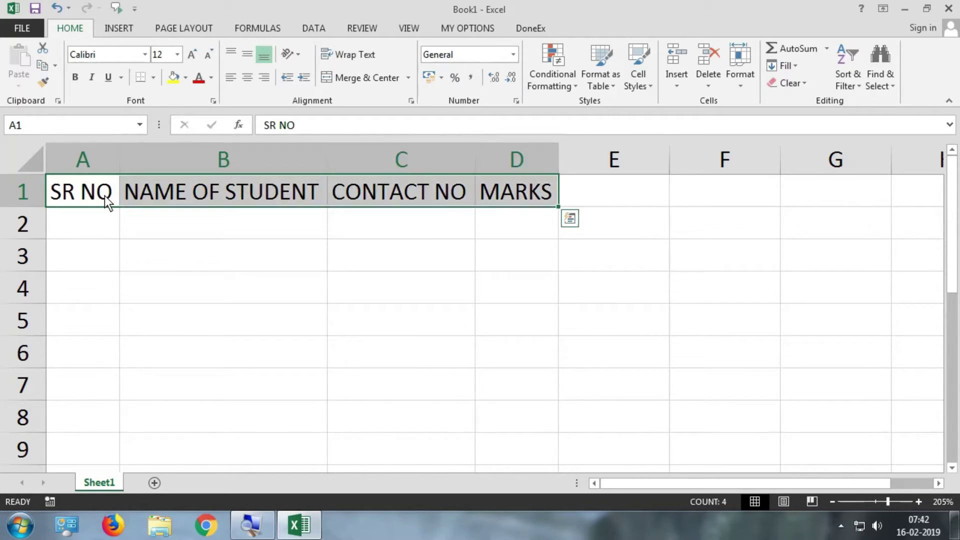
pyautogui.hotkey('alt', 'h')
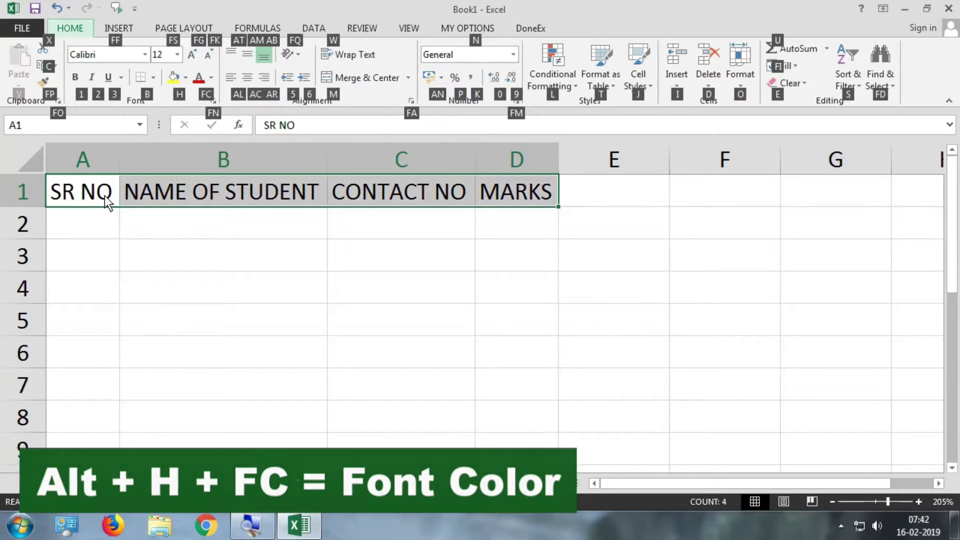
pyautogui.press('f')
pyautogui.press('c')
pyautogui.press('Down')
pyautogui.press('Down')
pyautogui.press('Down')
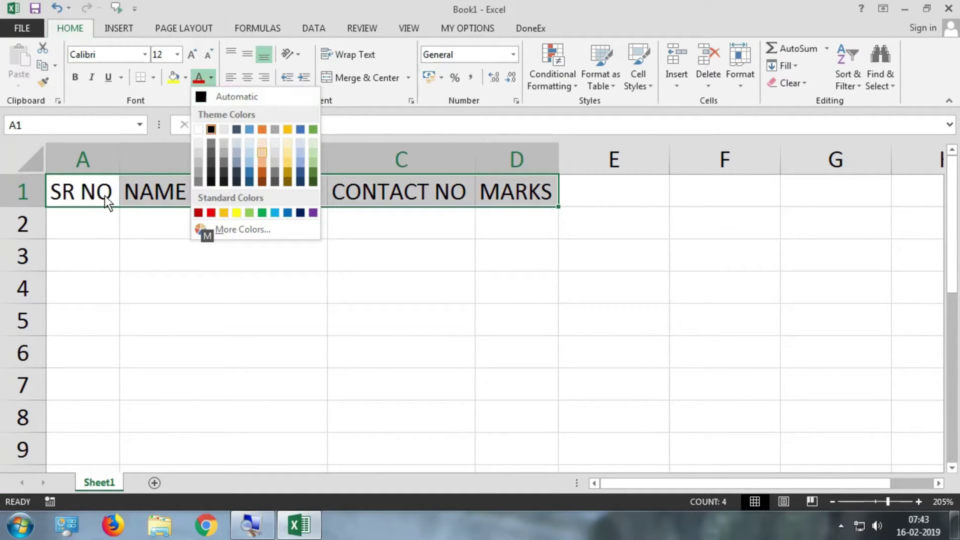
pyautogui.press('Down')
pyautogui.press('Down')
pyautogui.press('Down')
pyautogui.press('Return')
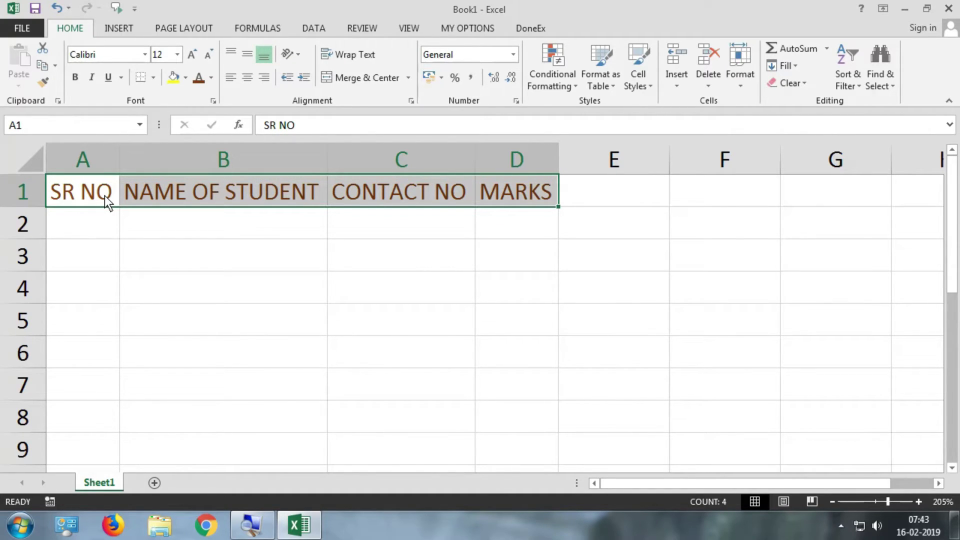
pyautogui.hotkey('alt', 'h')
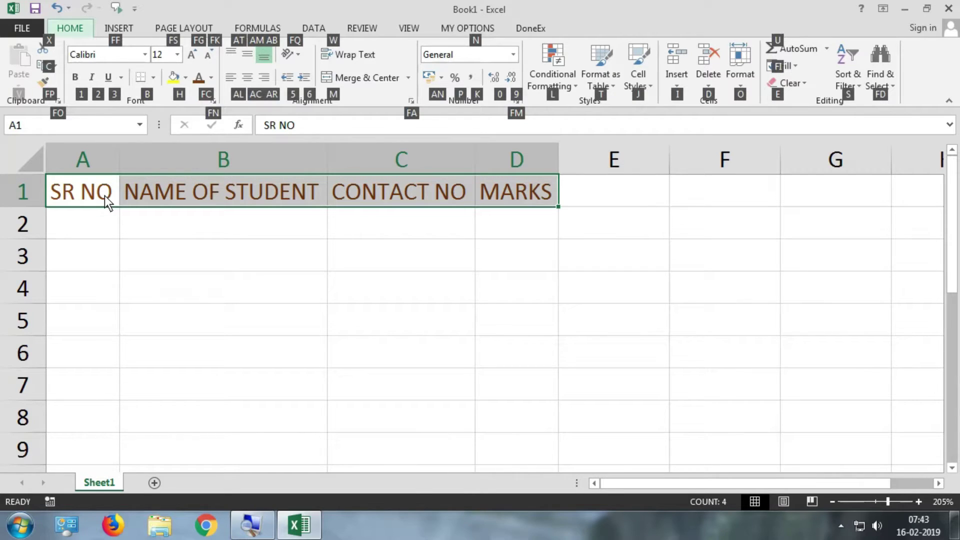
pyautogui.press('f')
pyautogui.press('s')
pyautogui.press('Down')
pyautogui.press('Down')
pyautogui.press('Down')
pyautogui.press('Down')
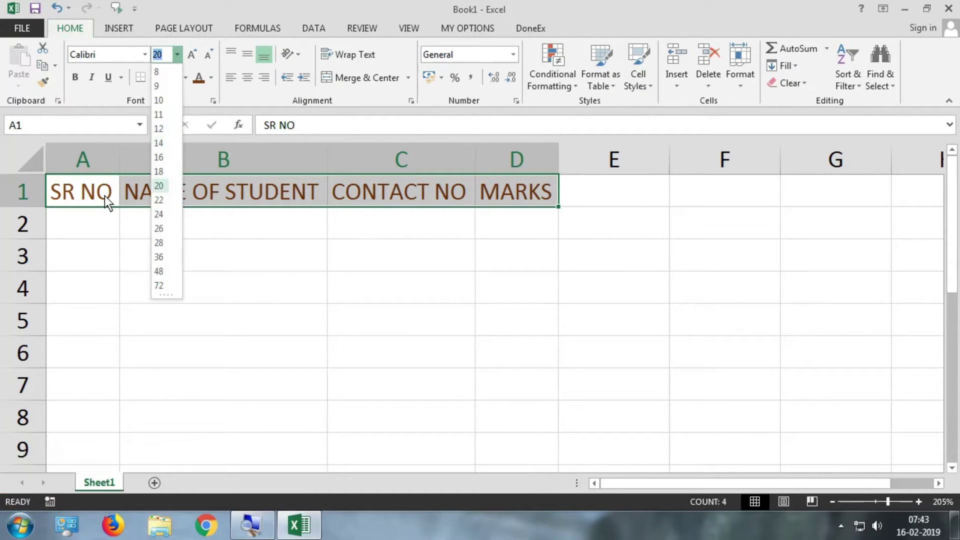
pyautogui.press('Down')
pyautogui.press('Down')
pyautogui.press('Down')
pyautogui.press('Return')
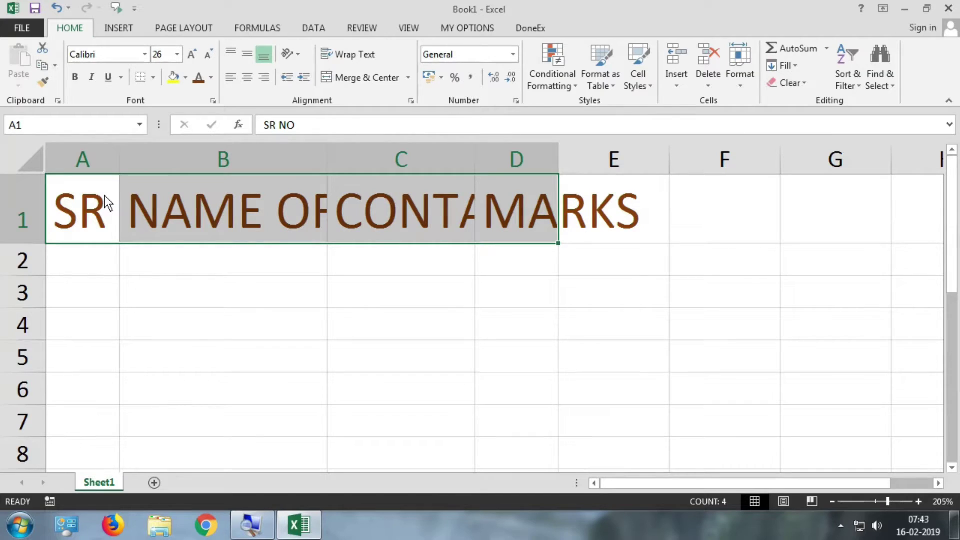
pyautogui.hotkey('ctrl', 'z')
pyautogui.press('alt')
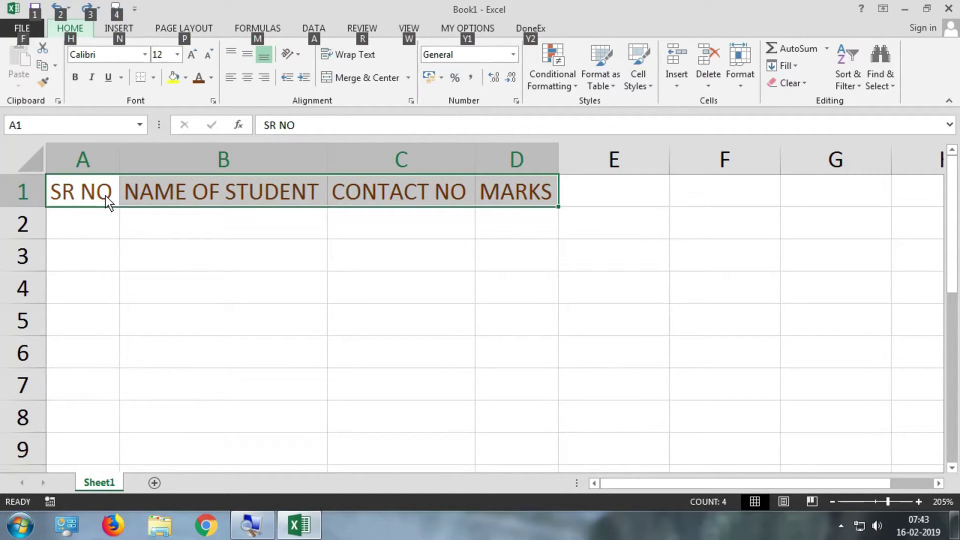
pyautogui.press('h')
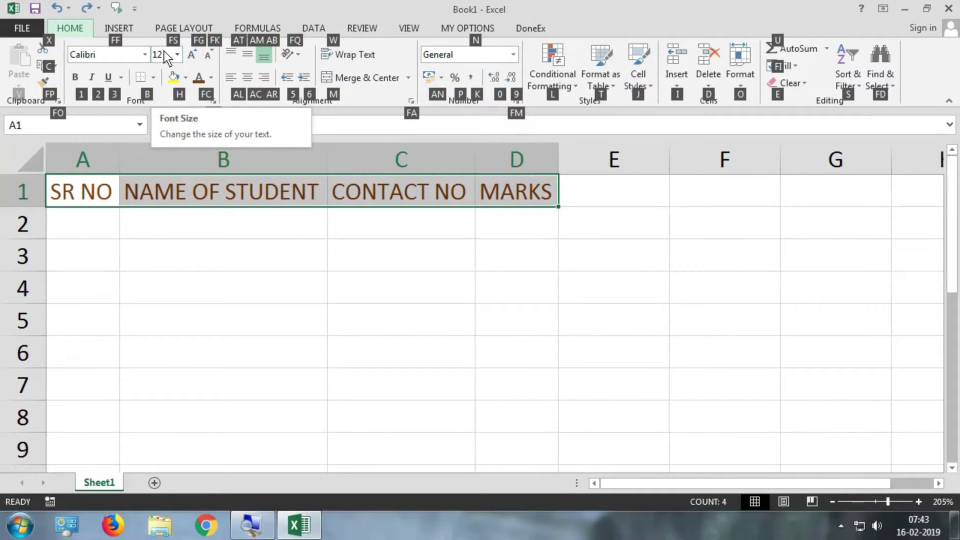
pyautogui.press('Escape')
pyautogui.press('Escape')
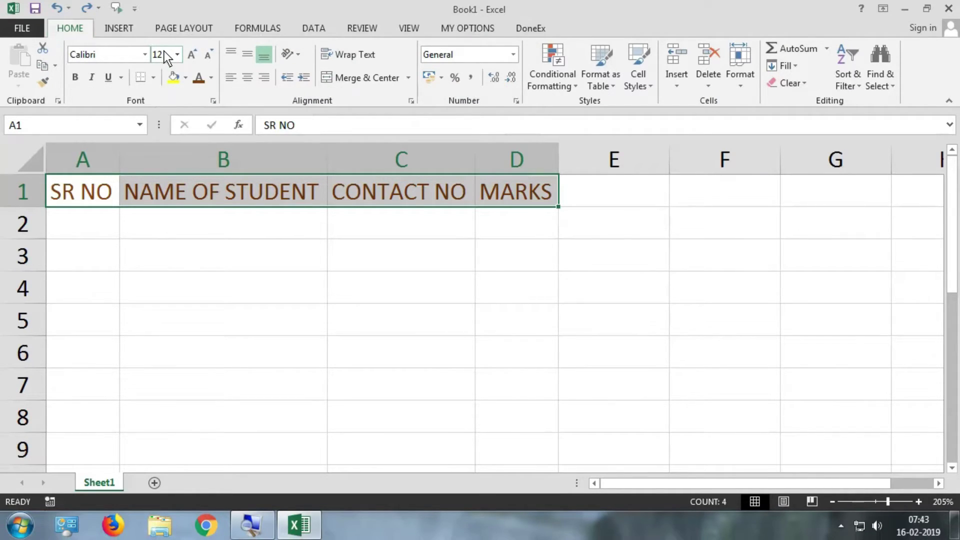
# Insert an entire blank row above the headers with Ctrl++, choosing Entire row.
pyautogui.click(84, 193)
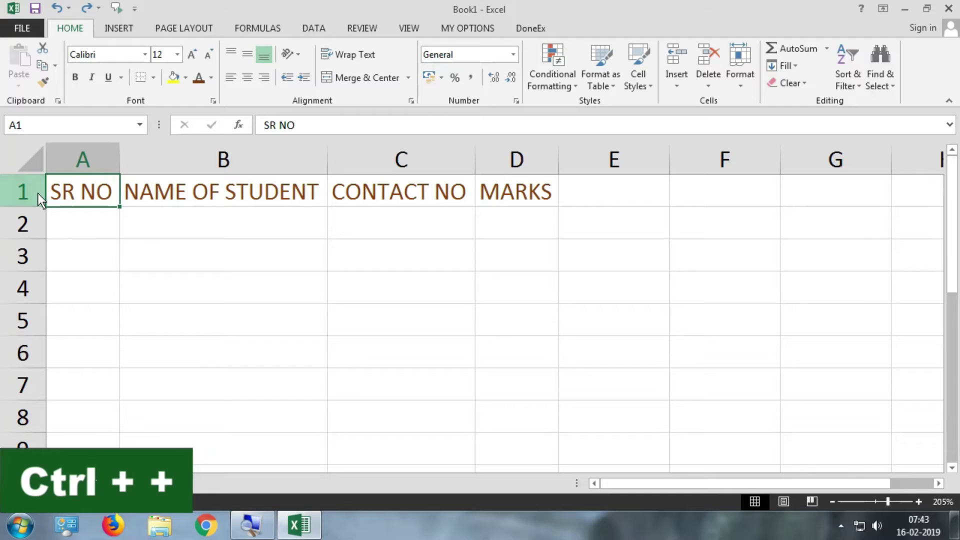
pyautogui.hotkey('ctrl', '+')
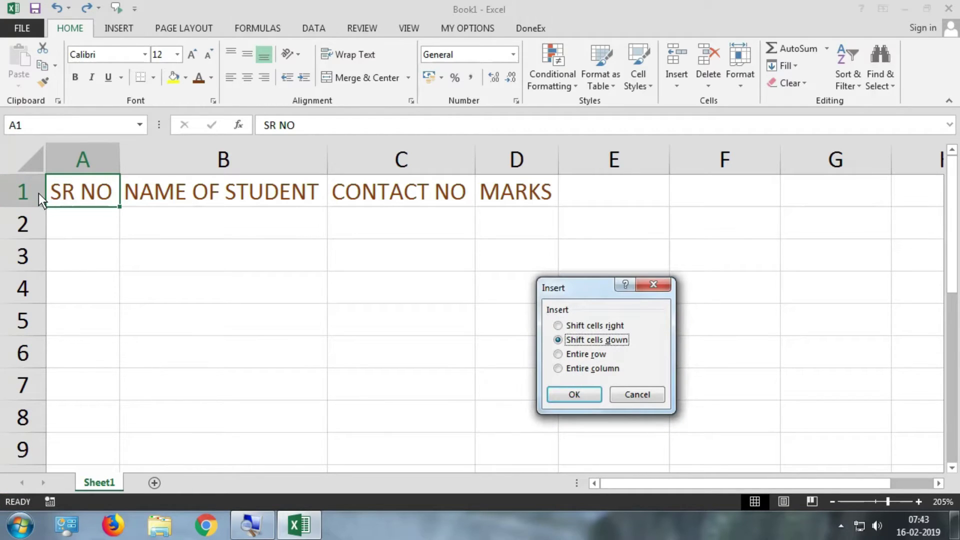
pyautogui.press('r')
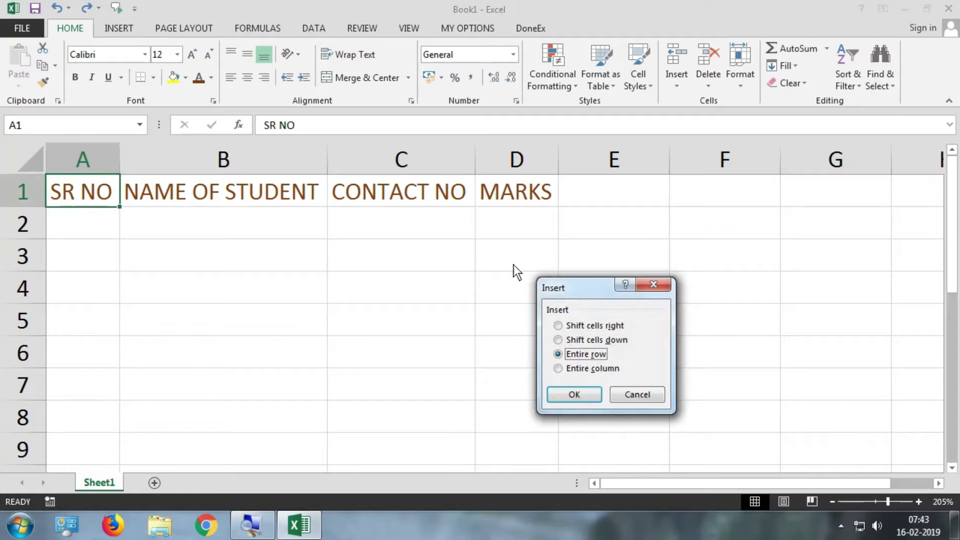
pyautogui.moveTo(575, 281); pyautogui.dragTo(414, 278)
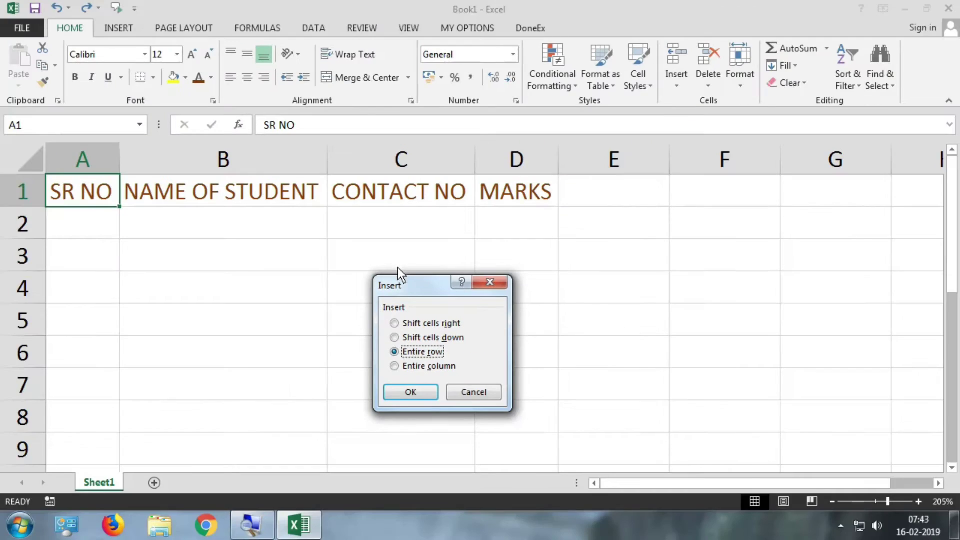
pyautogui.press('Return')
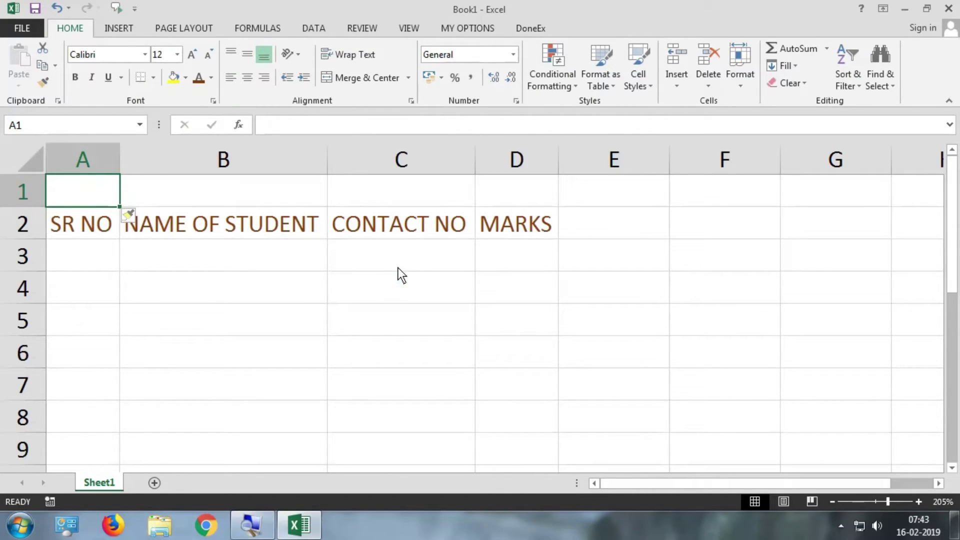
pyautogui.click(375, 155)
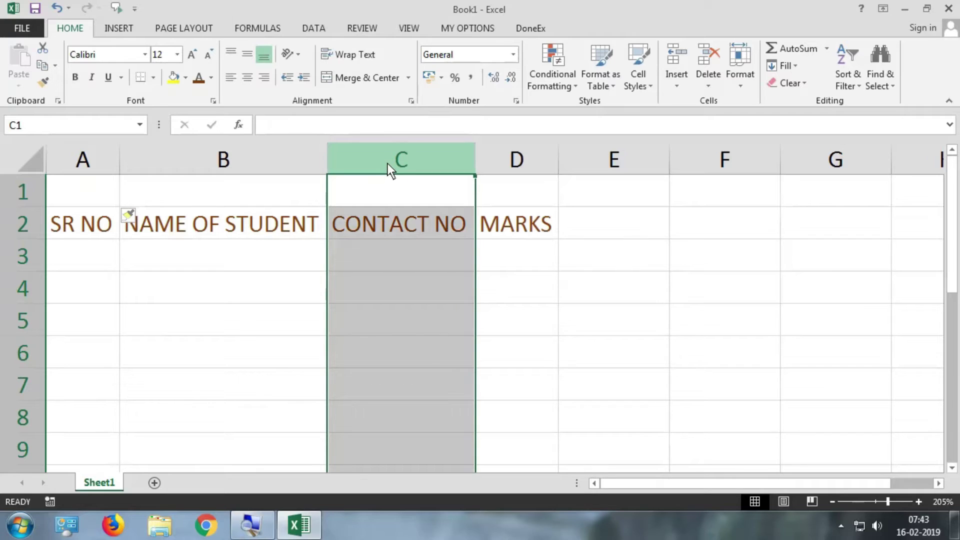
pyautogui.click(387, 195)
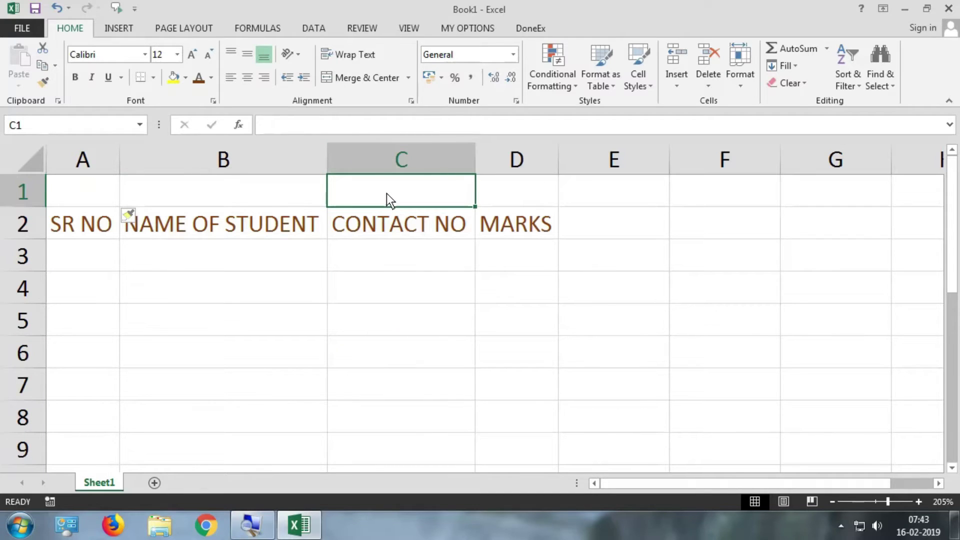
pyautogui.click(389, 223)
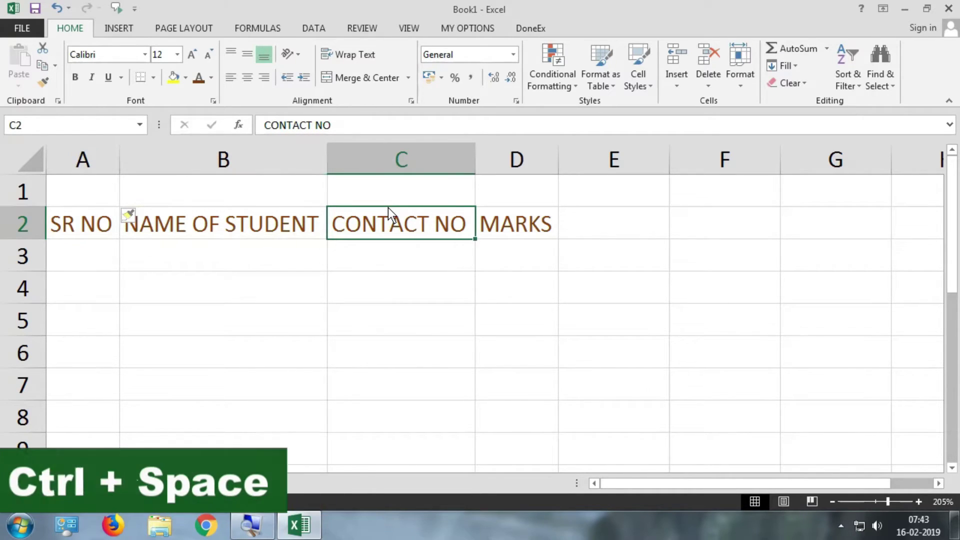
pyautogui.hotkey('ctrl', 'space')
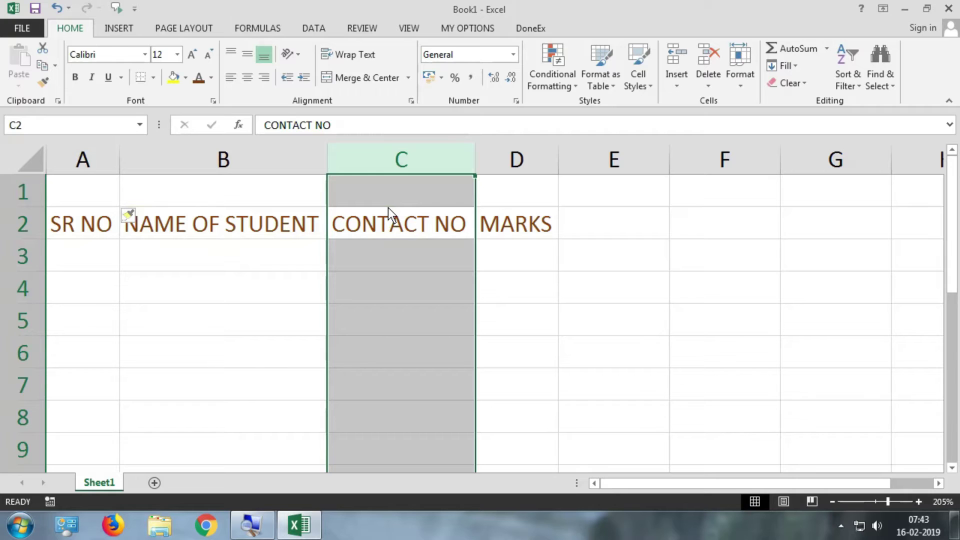
pyautogui.press('Down')
pyautogui.press('Up')
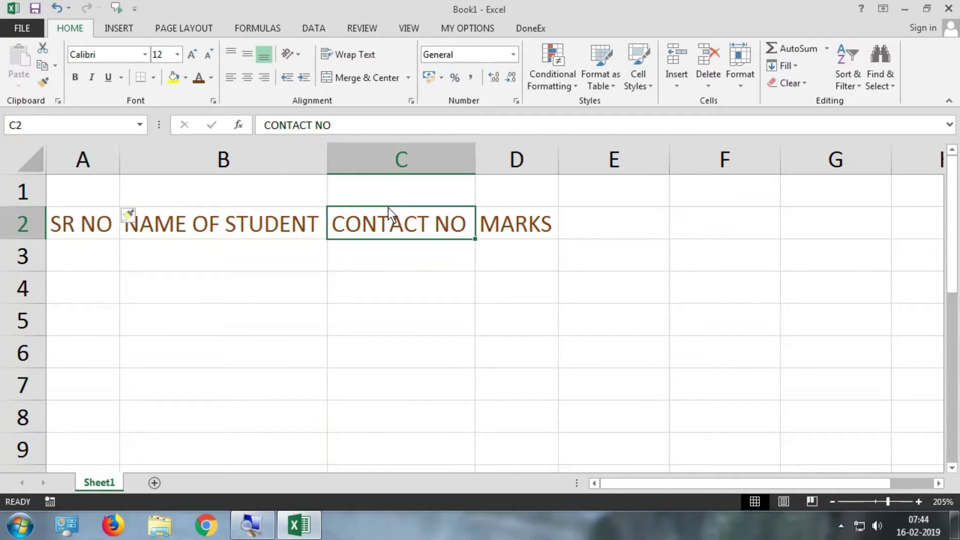
pyautogui.hotkey('shift', 'space')
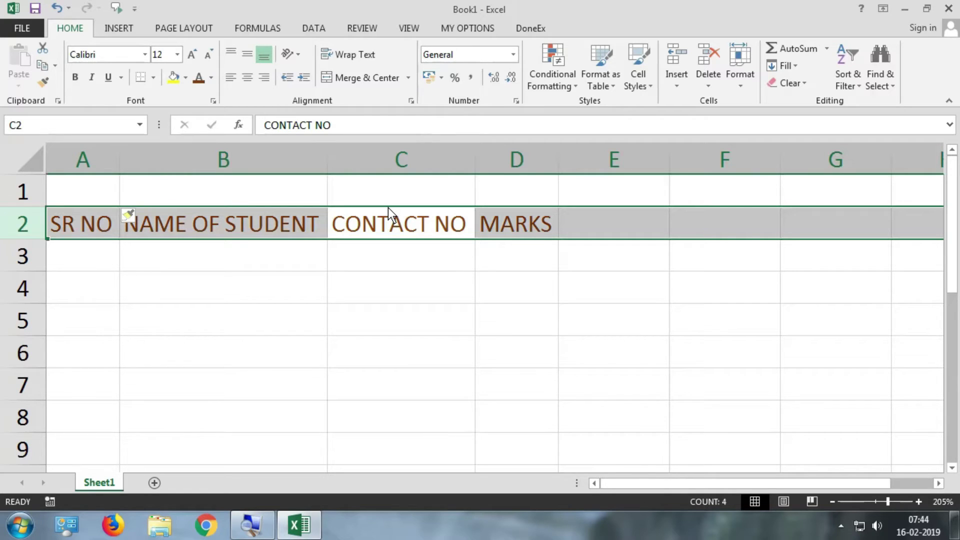
pyautogui.press('Down')
pyautogui.press('Up')
pyautogui.hotkey('ctrl', 'space')
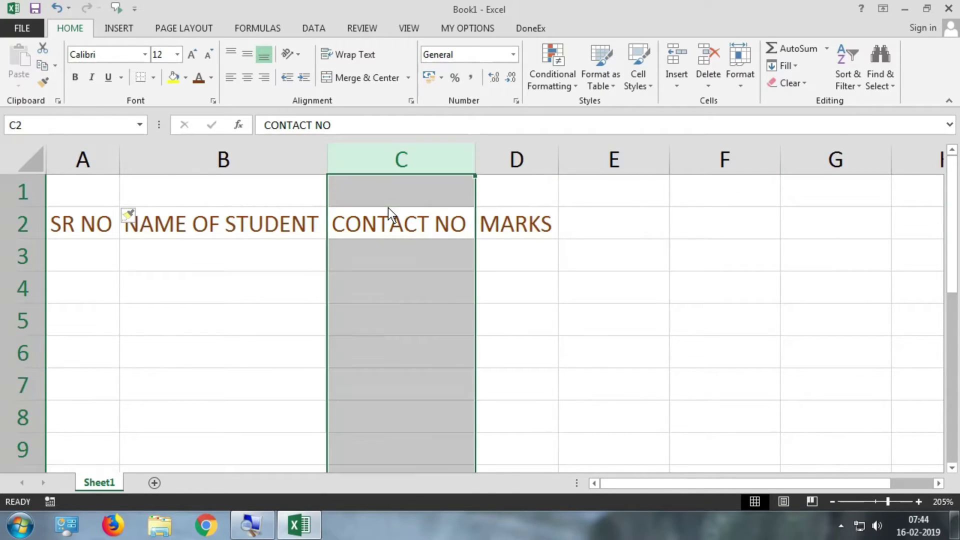
pyautogui.press('Down')
pyautogui.press('Up')
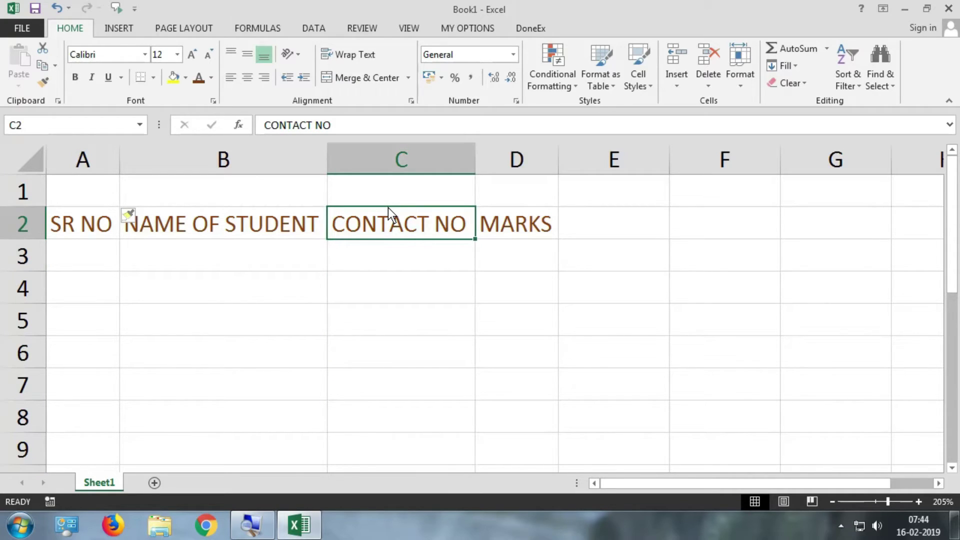
pyautogui.hotkey('ctrl', 'space')
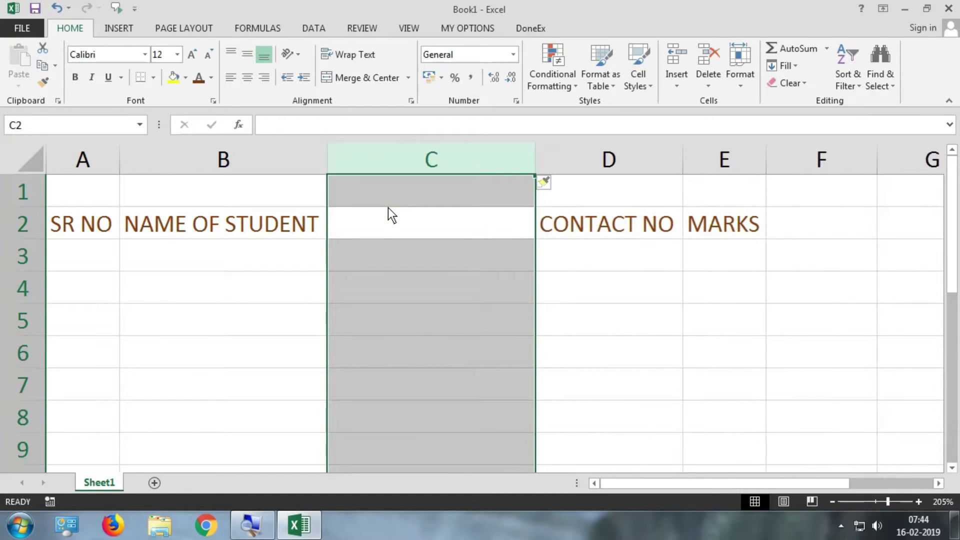
pyautogui.hotkey('ctrl', 'z')
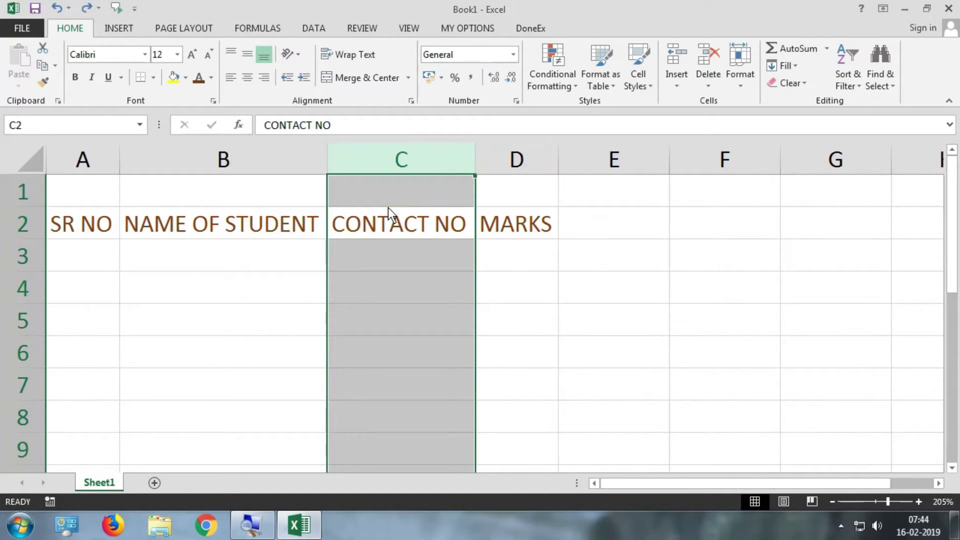
pyautogui.click(388, 207)
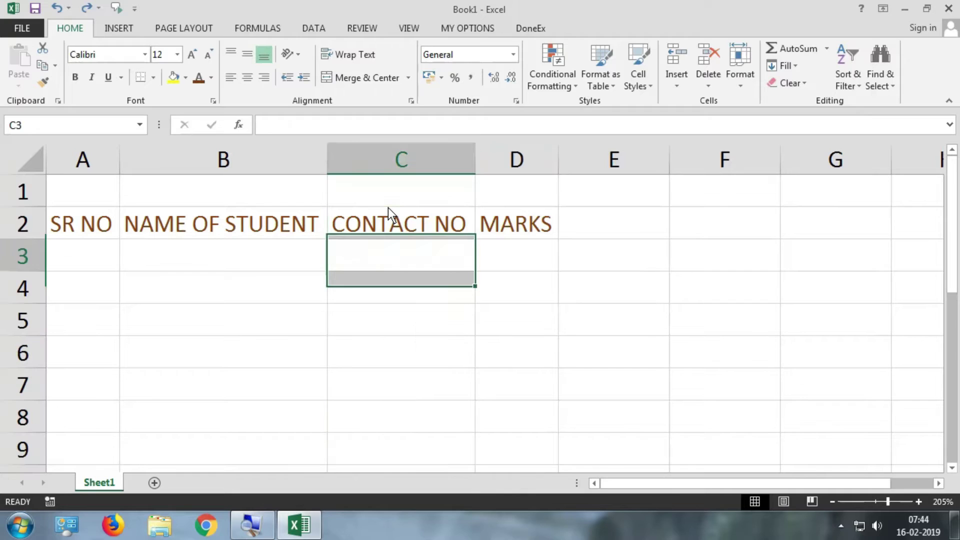
pyautogui.hotkey('ctrl', 'shift', '+')
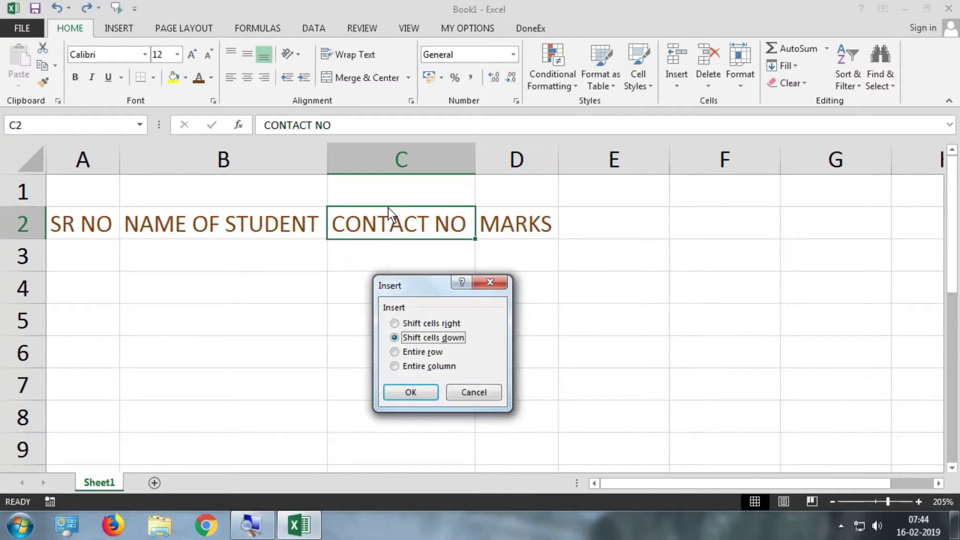
pyautogui.press('Down')
pyautogui.press('Down')
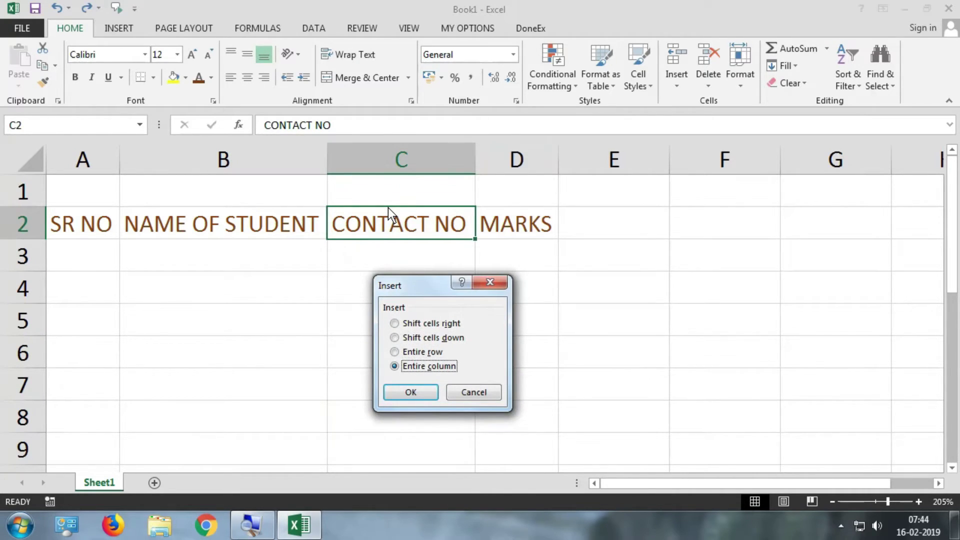
pyautogui.press('Down')
pyautogui.press('Down')
pyautogui.press('Down')
pyautogui.press('Down')
pyautogui.press('Return')
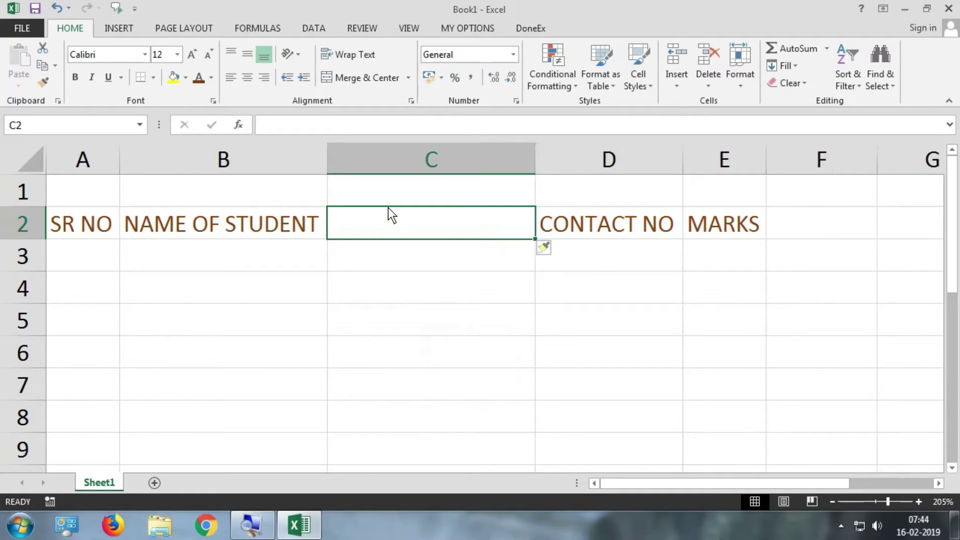
pyautogui.hotkey('ctrl', 'z')
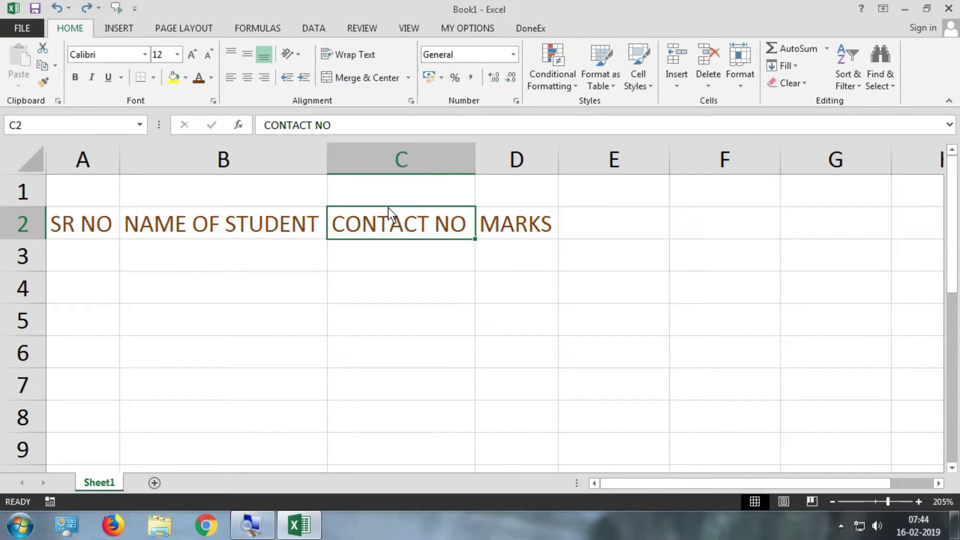
# Type the title STUDENT REPORT into cell A1, correcting the mistyped word NAME.
pyautogui.click(81, 195)
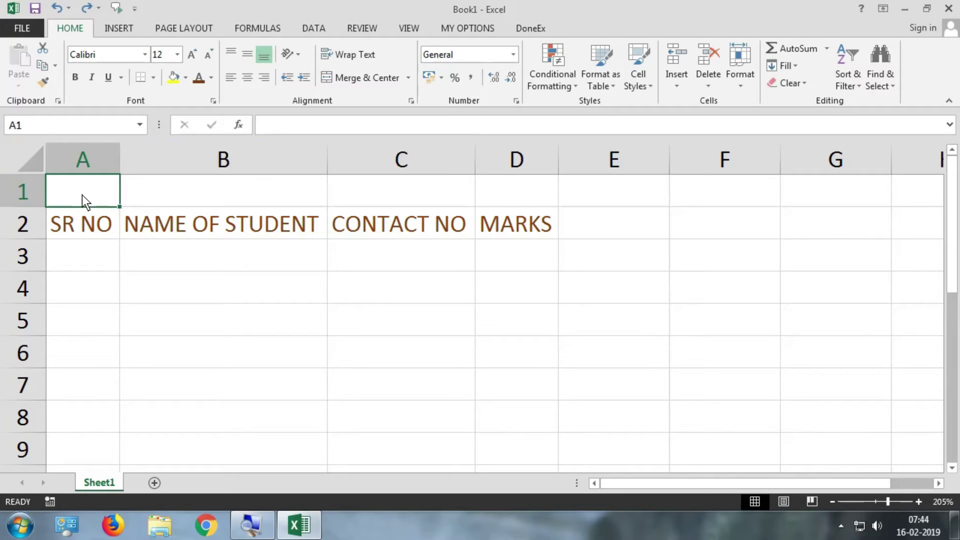
pyautogui.write('STUD')
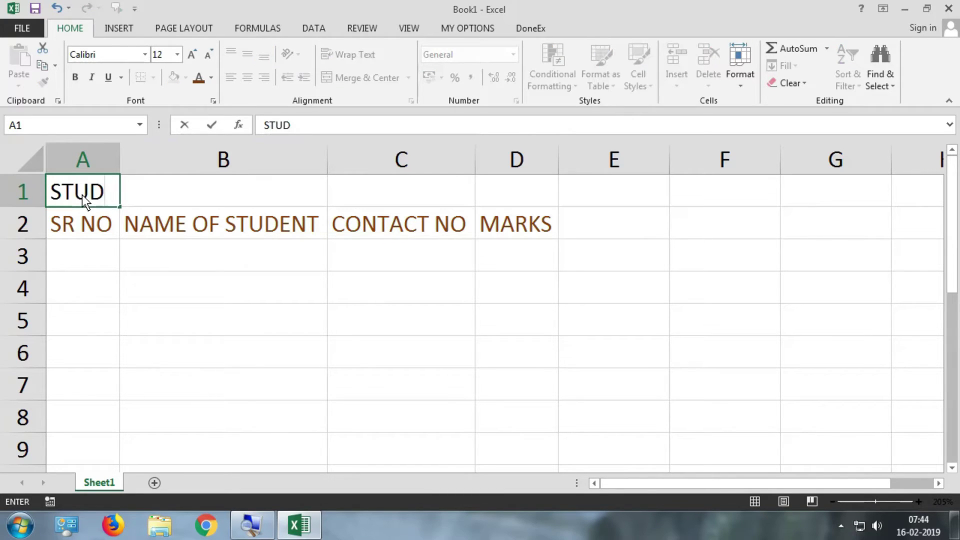
pyautogui.write('ENT NAME')
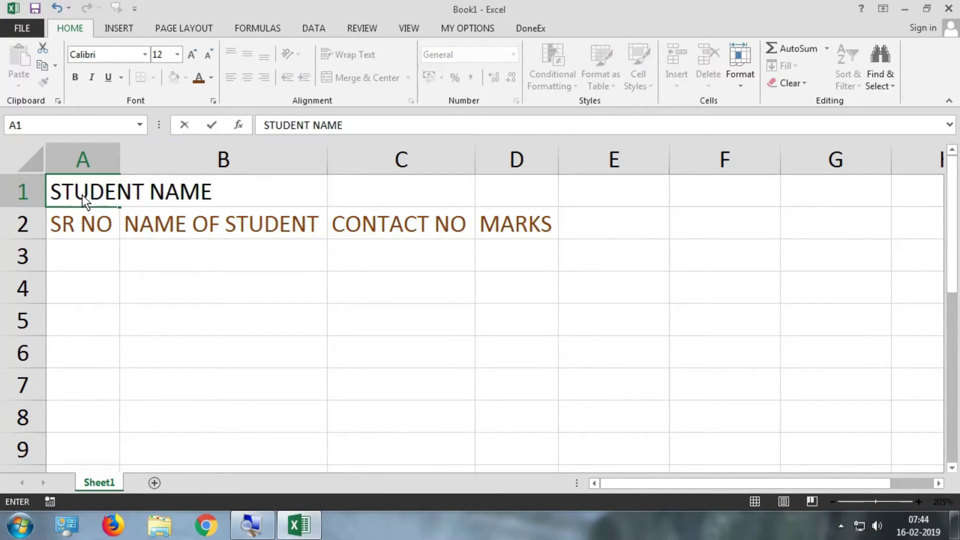
pyautogui.press('BackSpace')
pyautogui.press('BackSpace')
pyautogui.press('BackSpace')
pyautogui.press('BackSpace')
pyautogui.write('REPOR')
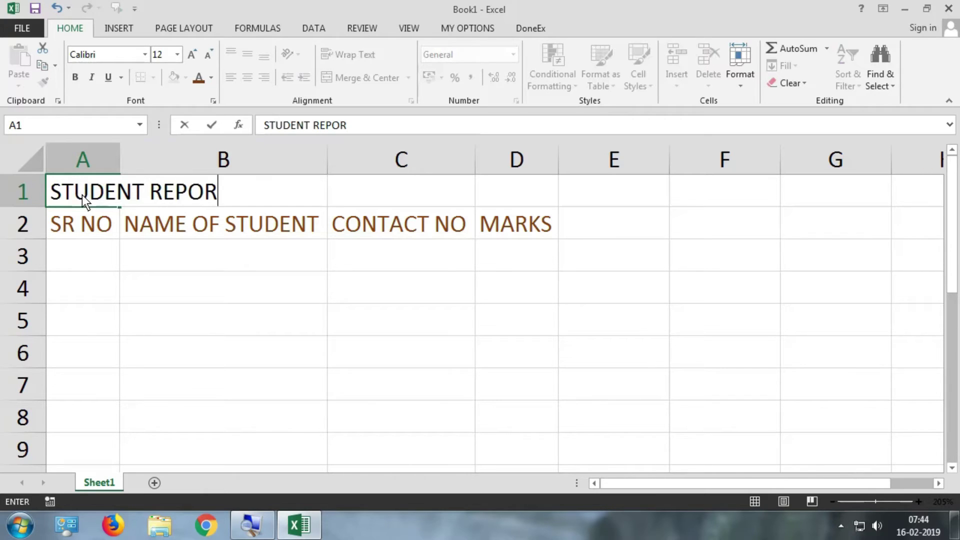
pyautogui.write('T')
pyautogui.hotkey('ctrl', 'Return')
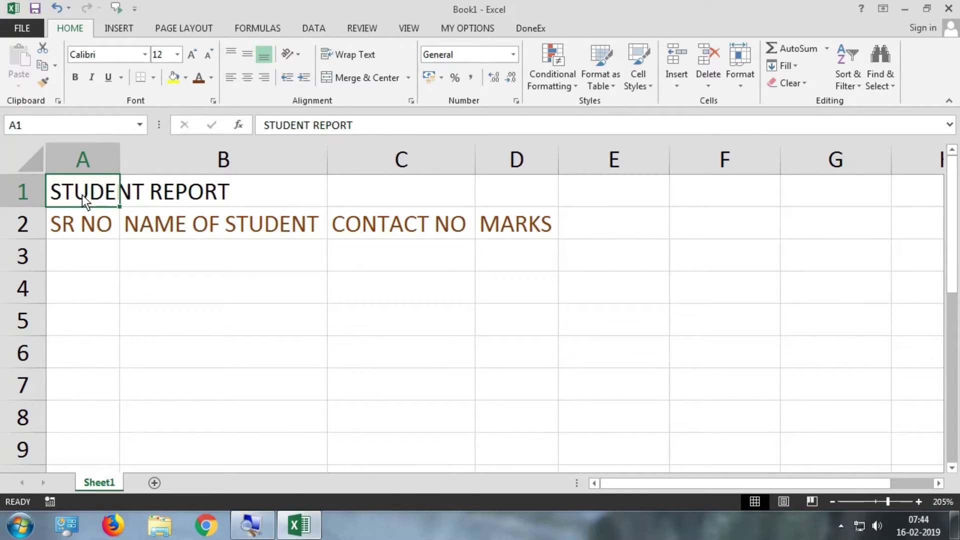
# Merge A1 to D1 and centre the STUDENT REPORT title.
pyautogui.hotkey('shift', 'Right')
pyautogui.hotkey('shift', 'Right')
pyautogui.hotkey('shift', 'Right')
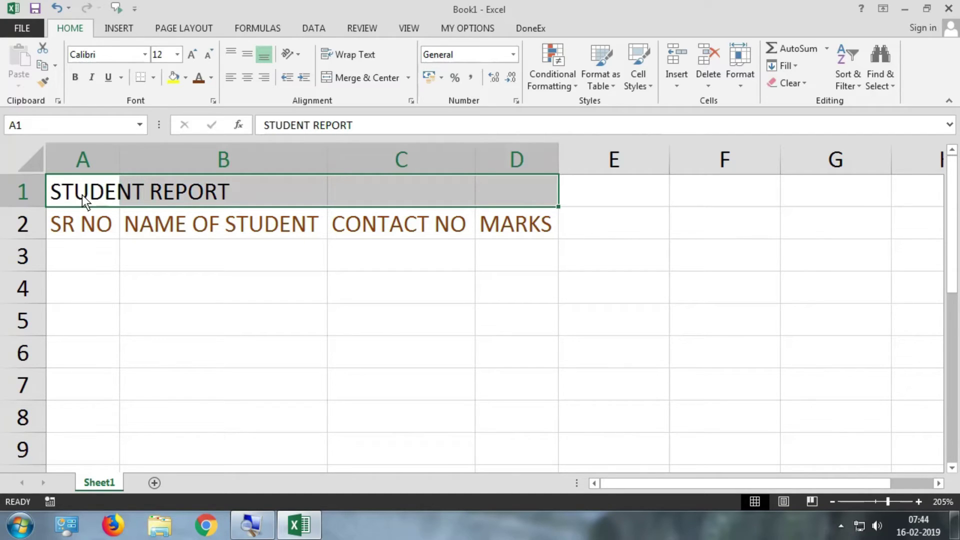
pyautogui.press('alt')
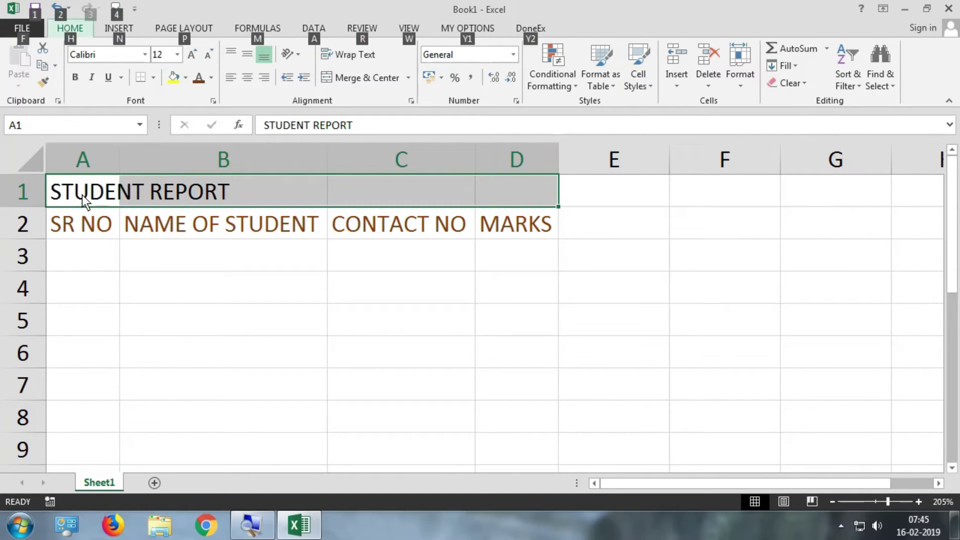
pyautogui.press('h')
pyautogui.press('m')
pyautogui.press('c')
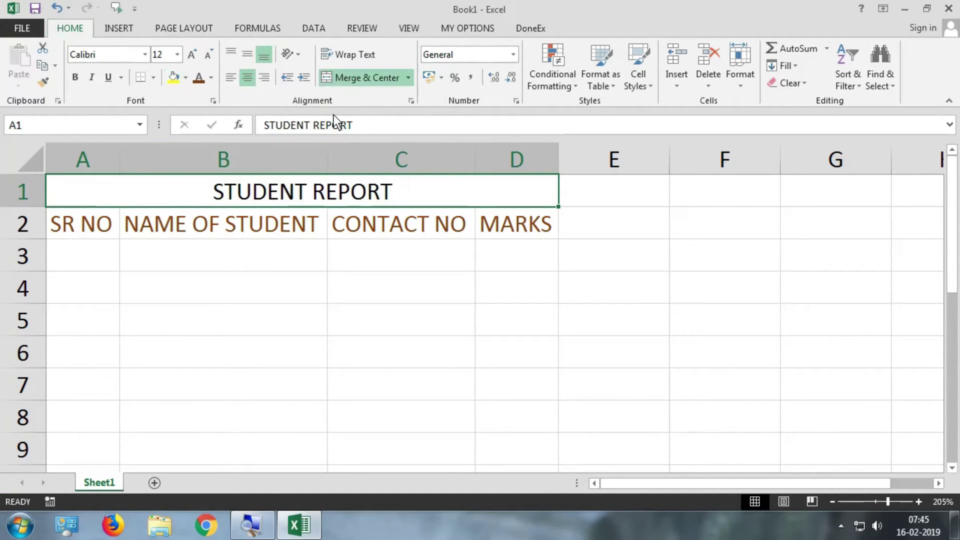
# Fill the merged title cell with light orange.
pyautogui.press('alt')
pyautogui.press('h')
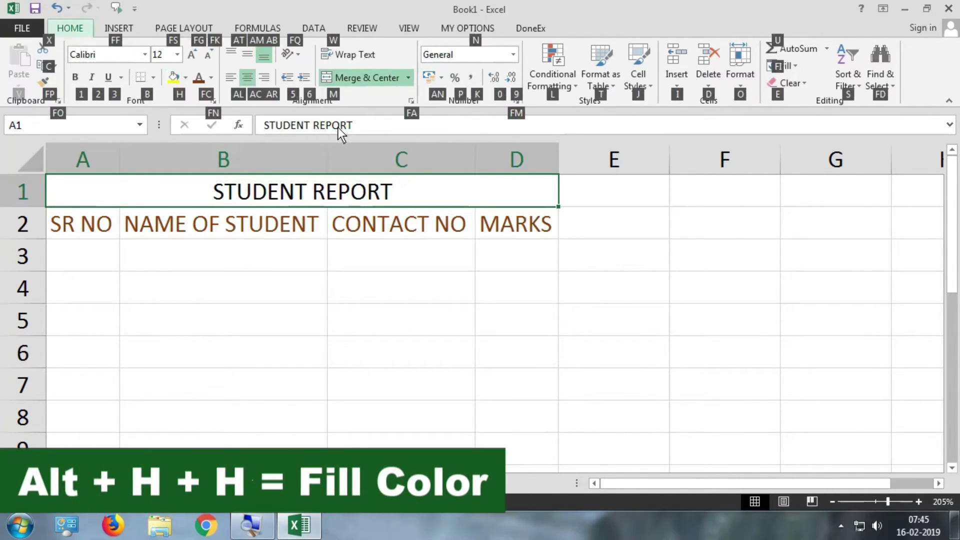
pyautogui.press('h')
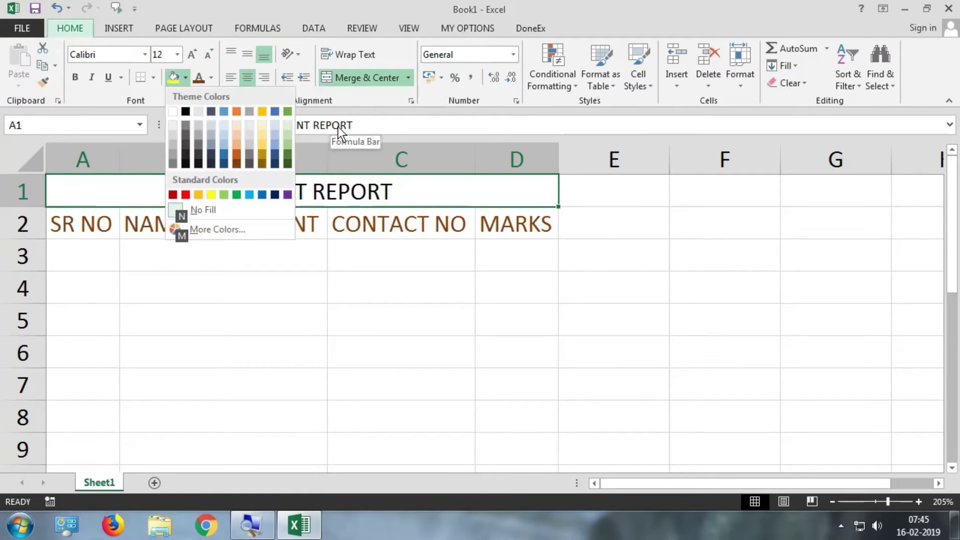
pyautogui.press('Down')
pyautogui.press('Down')
pyautogui.press('Right')
pyautogui.press('Right')
pyautogui.press('Right')
pyautogui.press('Right')
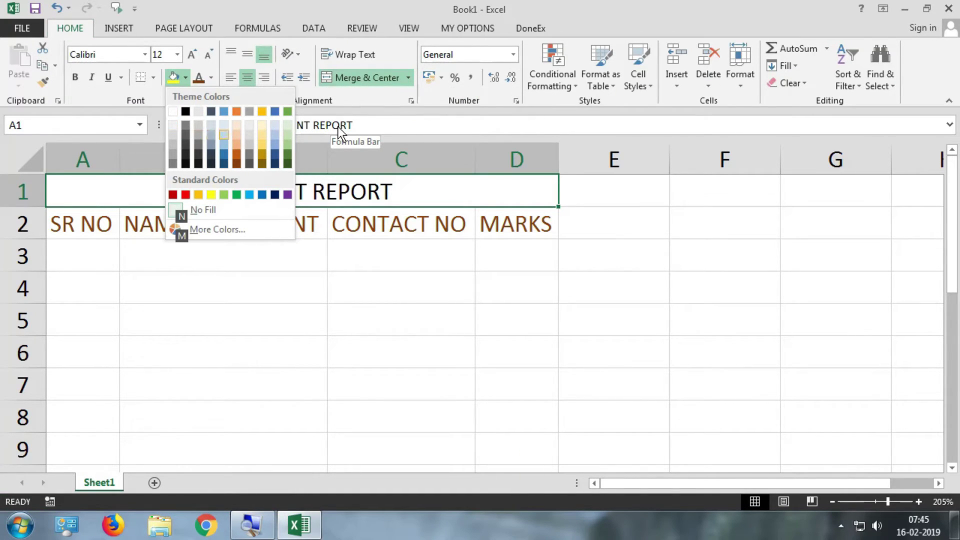
pyautogui.press('Right')
pyautogui.press('Down')
pyautogui.press('Return')
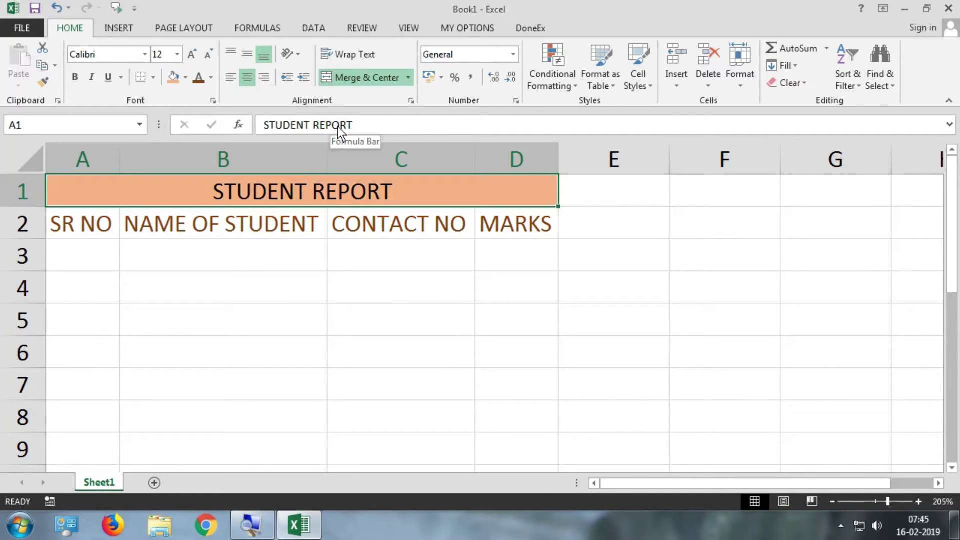
pyautogui.hotkey('shift', 'Down')
# Apply All Borders to the title and header range A1:D2 with Alt+H+B+A.
pyautogui.press('alt')
pyautogui.press('h')
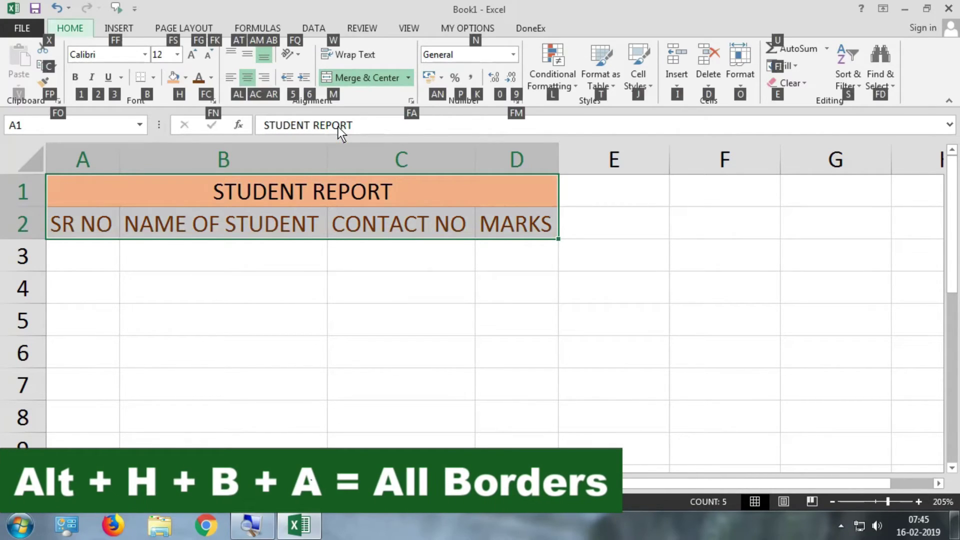
pyautogui.press('b')
pyautogui.press('a')
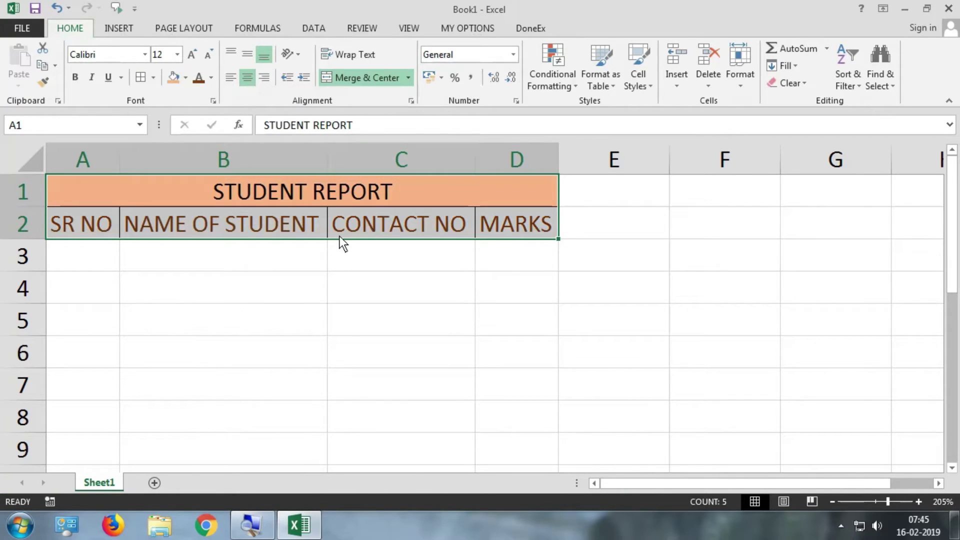
# Check the new borders, dismiss the antivirus notification and select cell A3.
pyautogui.click(338, 235)
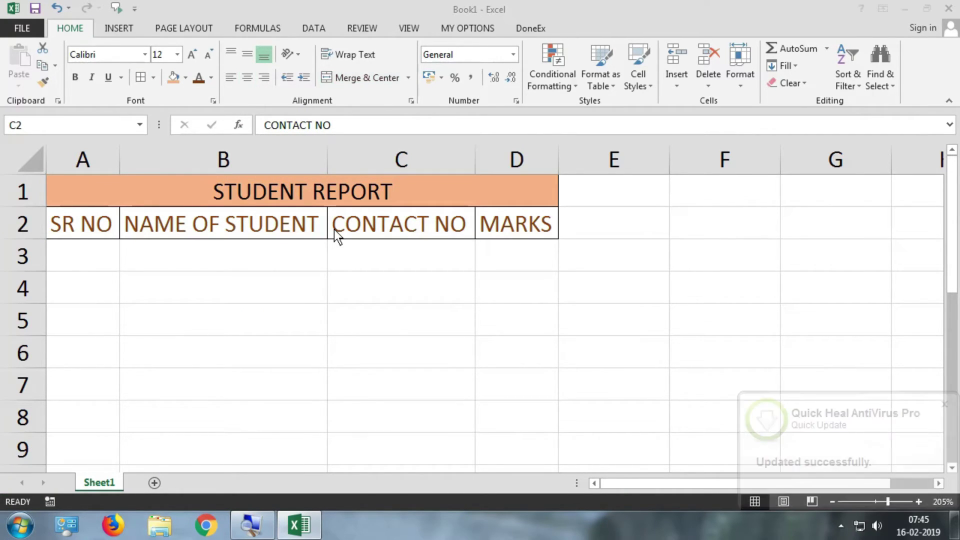
pyautogui.click(181, 192)
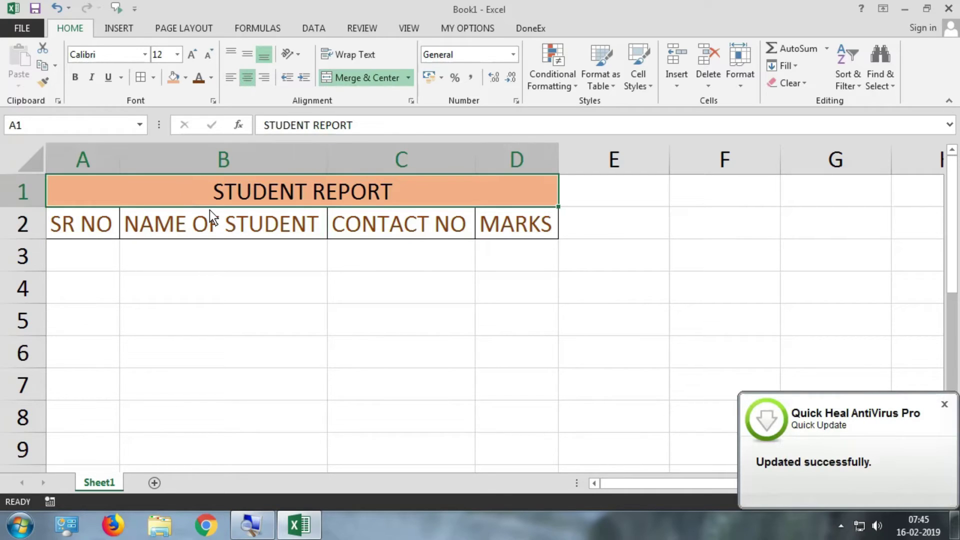
pyautogui.click(944, 405)
pyautogui.click(106, 261)
# Enter serial numbers 1, 2 and 3 in A3:A5.
pyautogui.write('1')
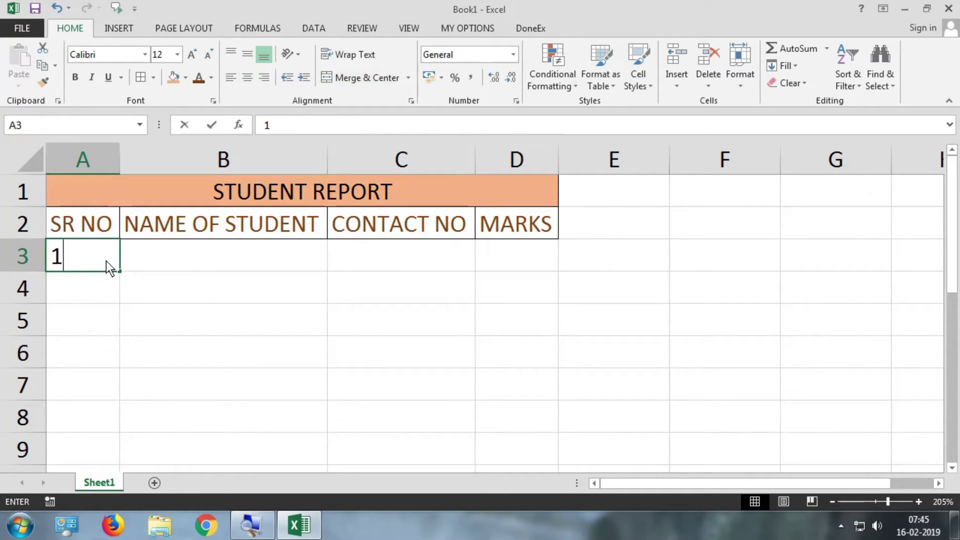
pyautogui.press('Return')
pyautogui.write('2')
pyautogui.press('Return')
pyautogui.write('3')
pyautogui.press('Return')
# Enter the names A, B and C in B3:B5.
pyautogui.press('Right')
pyautogui.press('Up')
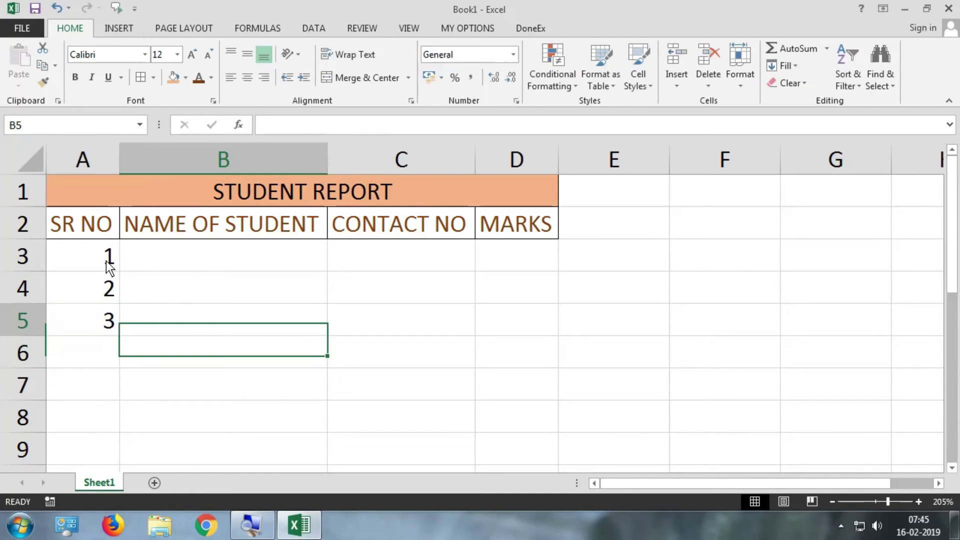
pyautogui.press('Up')
pyautogui.press('Up')
pyautogui.write('A')
pyautogui.press('Return')
pyautogui.write('B')
pyautogui.press('Return')
pyautogui.write('C')
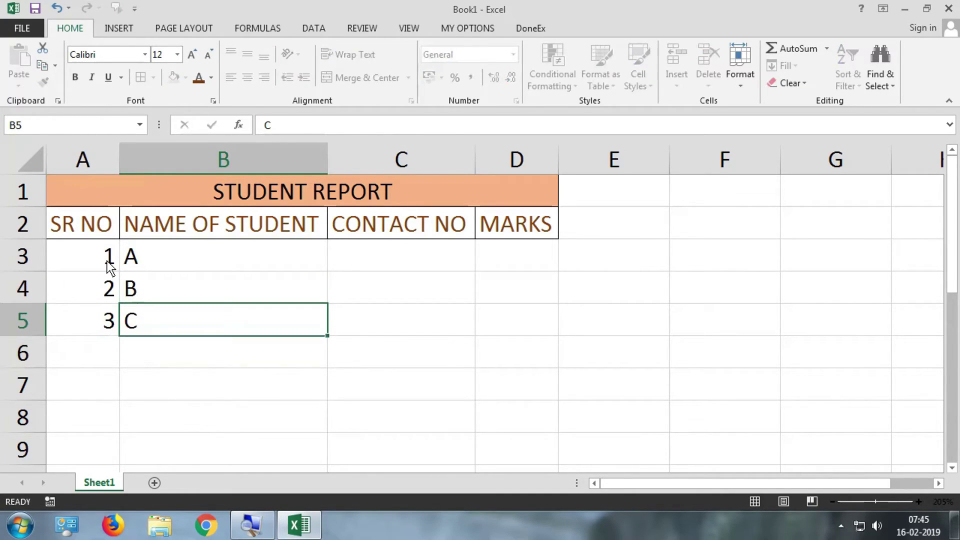
pyautogui.press('Up')
# Enter contact numbers 565, 420 and 250 in C3:C5.
pyautogui.press('Right')
pyautogui.press('Up')
pyautogui.write('565')
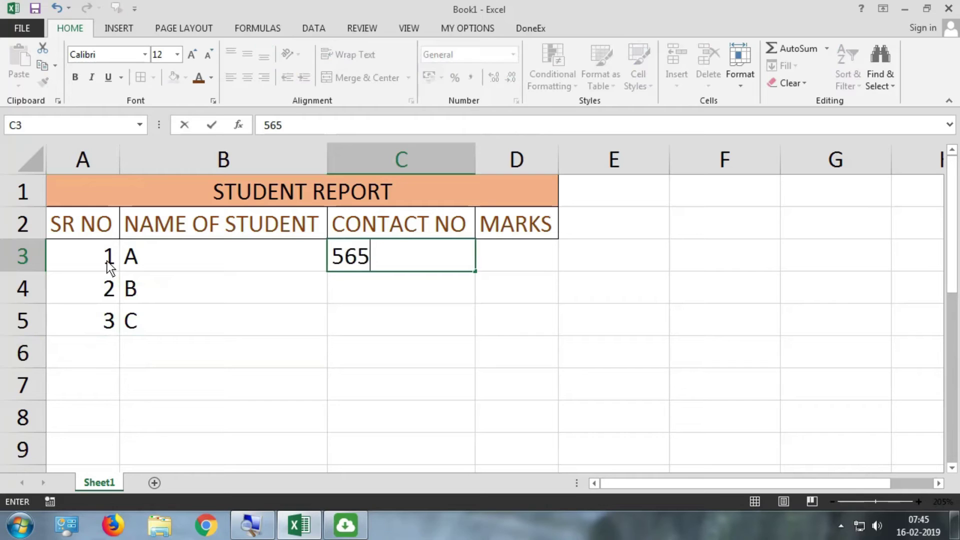
pyautogui.press('Return')
pyautogui.write('420')
pyautogui.press('Return')
pyautogui.write('2')
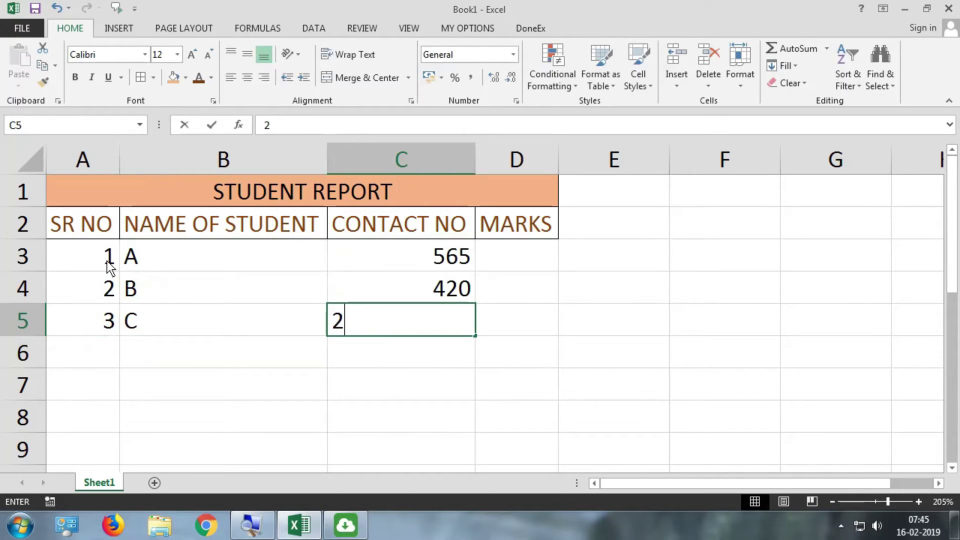
pyautogui.write('50')
pyautogui.press('Return')
# Enter marks 45, 65 and 32 in D3:D5.
pyautogui.press('Right')
pyautogui.press('Up')
pyautogui.press('Up')
pyautogui.press('Up')
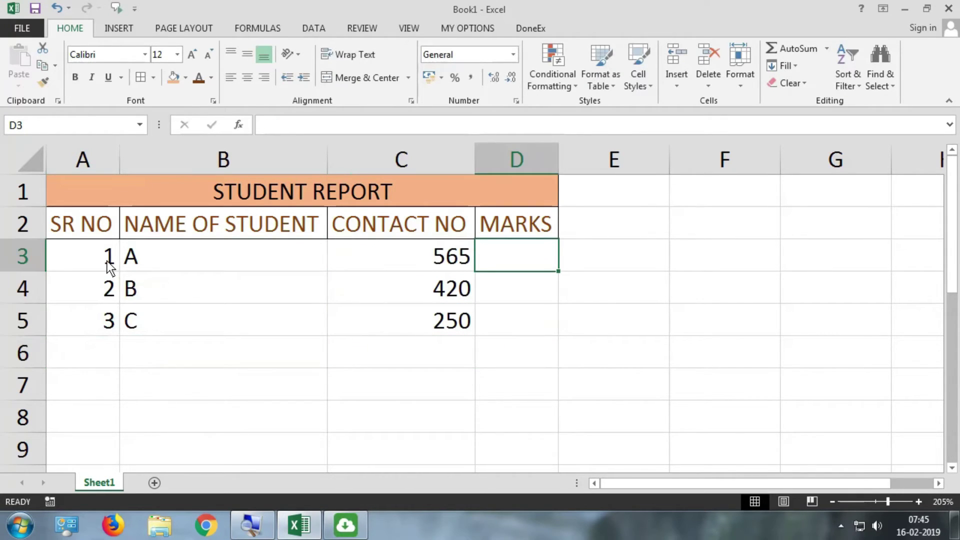
pyautogui.write('45')
pyautogui.press('Return')
pyautogui.write('65')
pyautogui.press('Return')
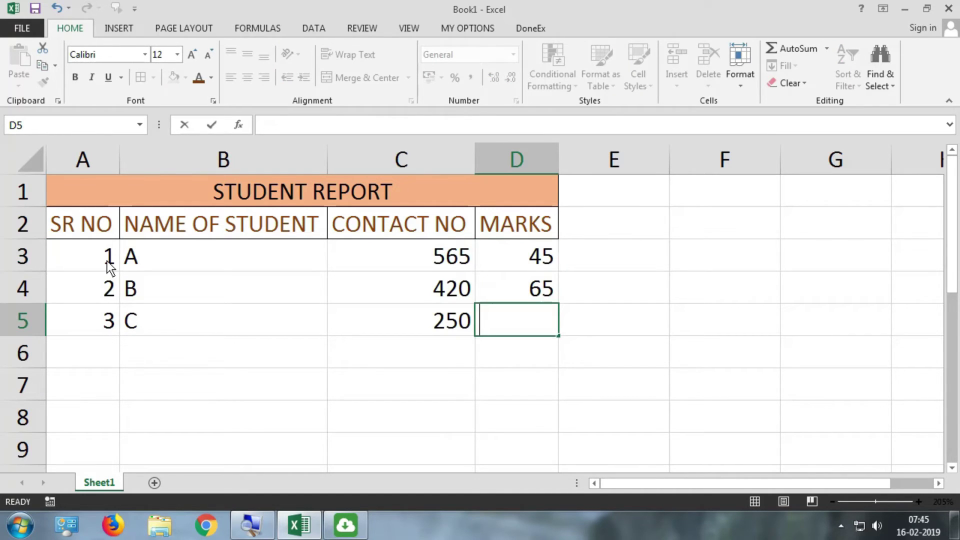
pyautogui.write('32')
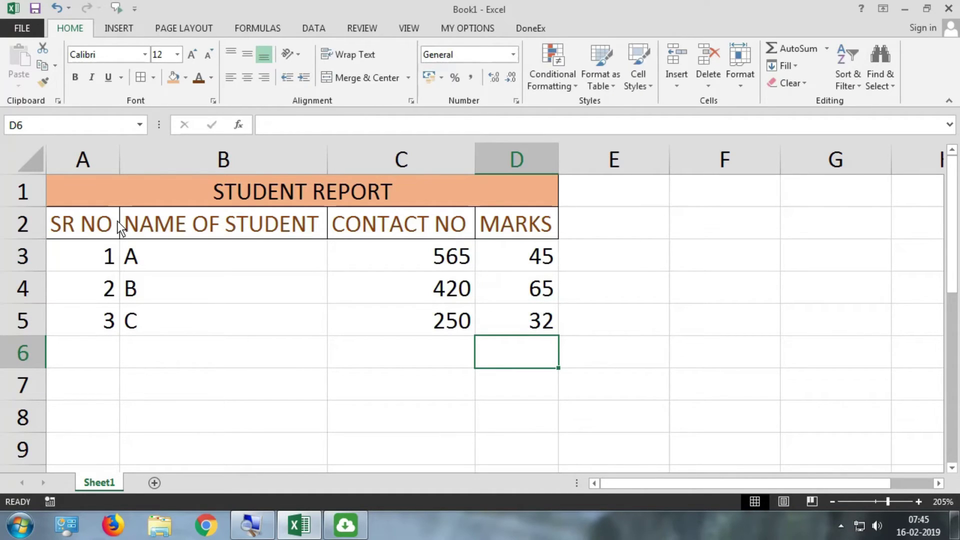
pyautogui.click(111, 221)
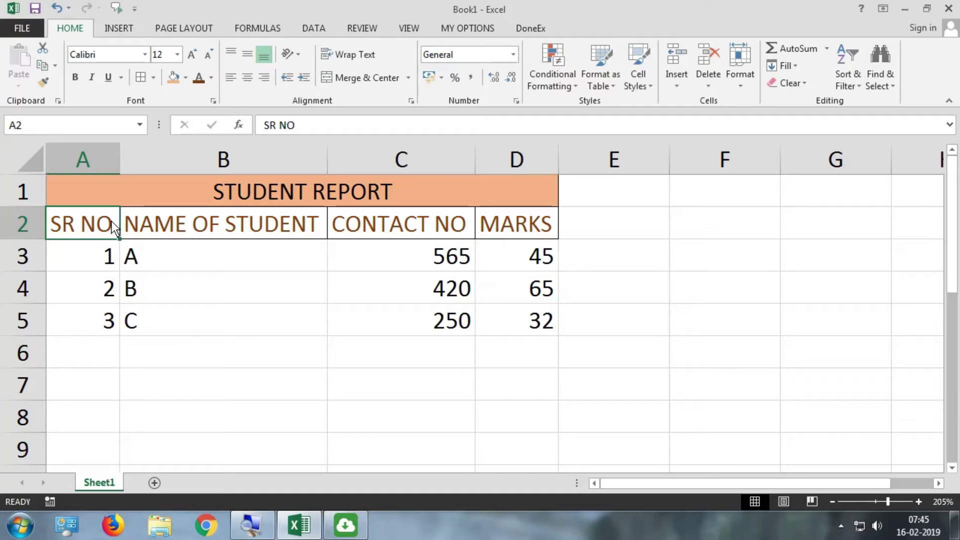
pyautogui.hotkey('alt', 'a')
pyautogui.press('t')
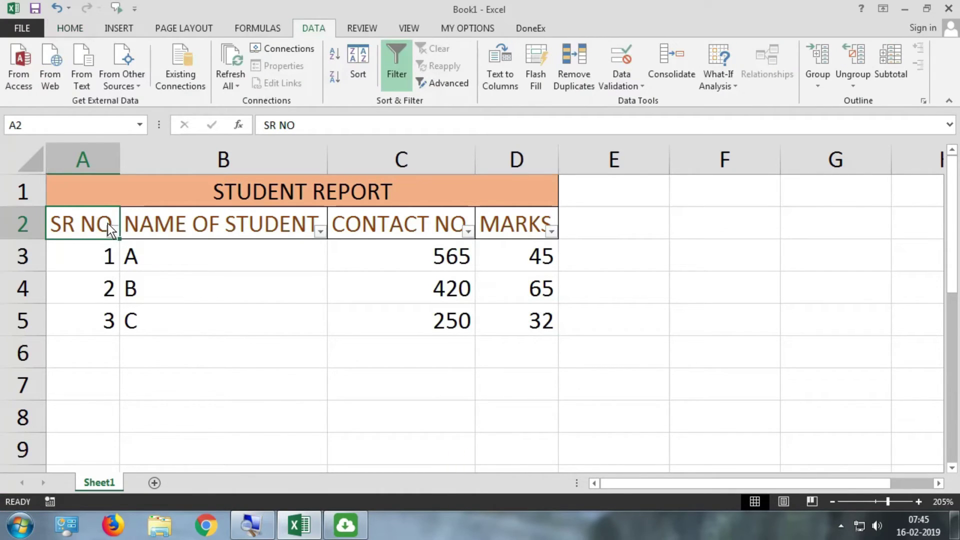
pyautogui.click(322, 233)
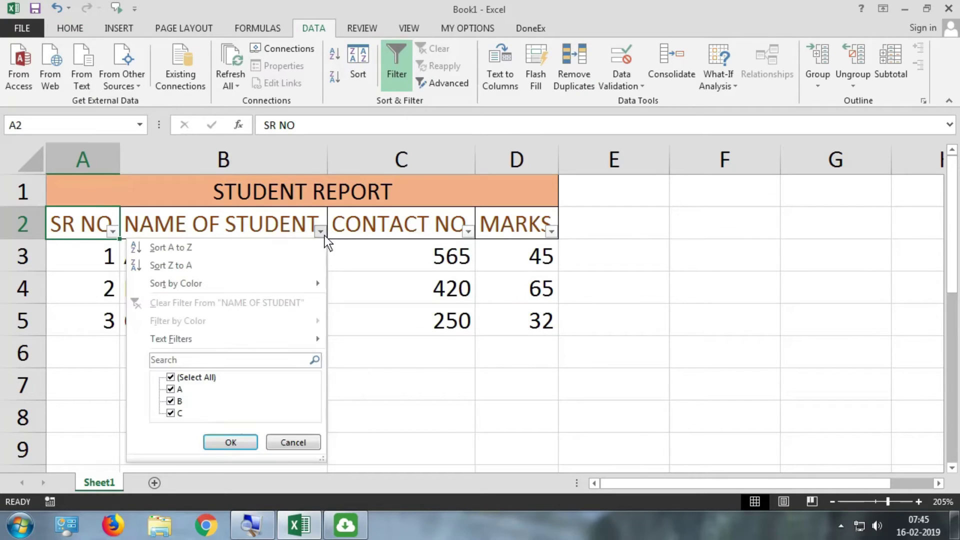
pyautogui.click(320, 234)
pyautogui.click(255, 233)
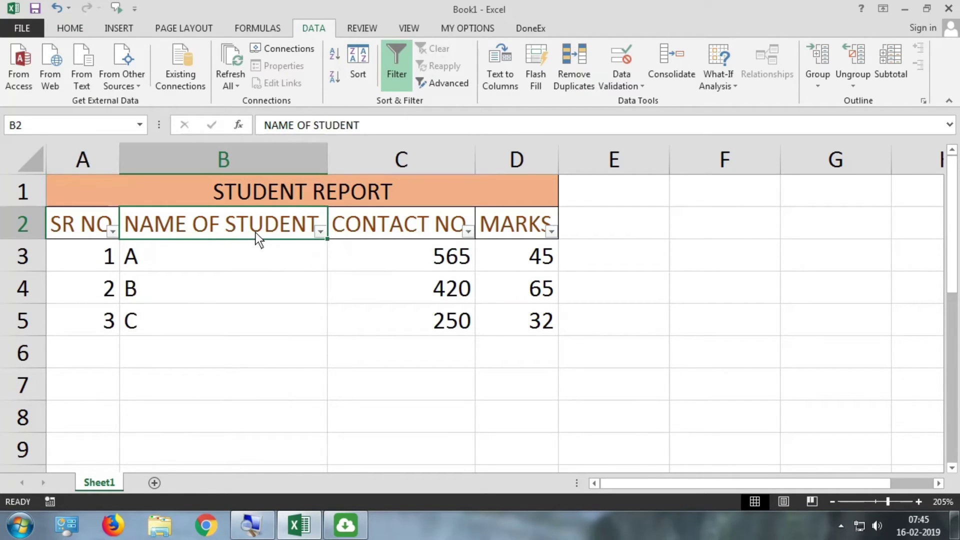
pyautogui.hotkey('alt', 'a')
pyautogui.press('t')
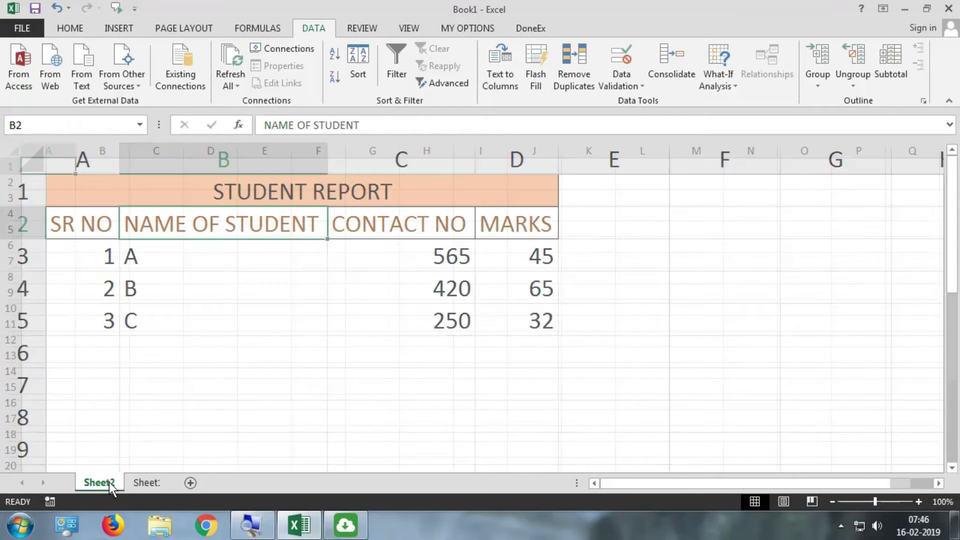
# Insert a new worksheet with Shift+F11 and drag the tabs into order Sheet1, Sheet2, Sheet3.
pyautogui.hotkey('shift', 'F11')
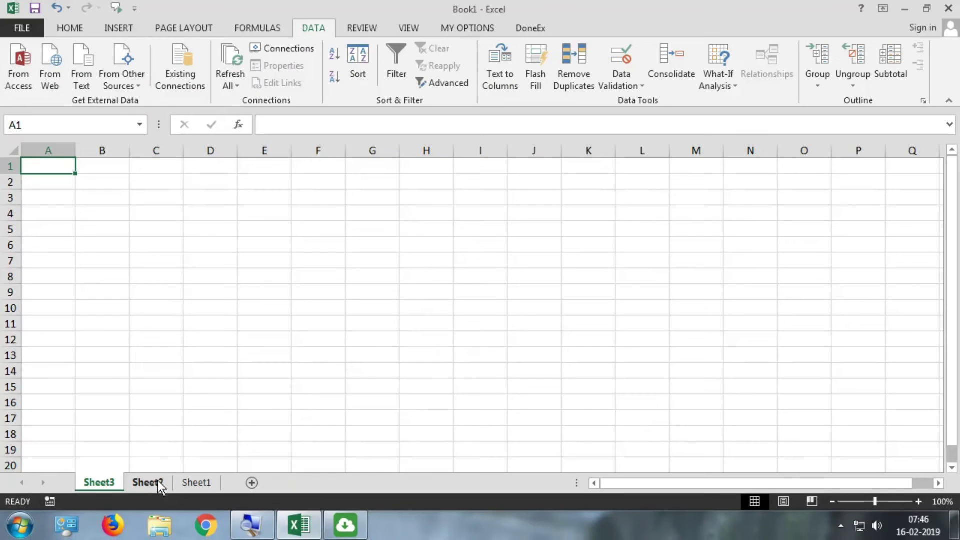
pyautogui.moveTo(158, 480); pyautogui.dragTo(227, 484)
pyautogui.moveTo(99, 483); pyautogui.dragTo(220, 482)
# Switch between Sheet1, Sheet2 and Sheet3 via their tabs, ending on Sheet1.
pyautogui.click(116, 482)
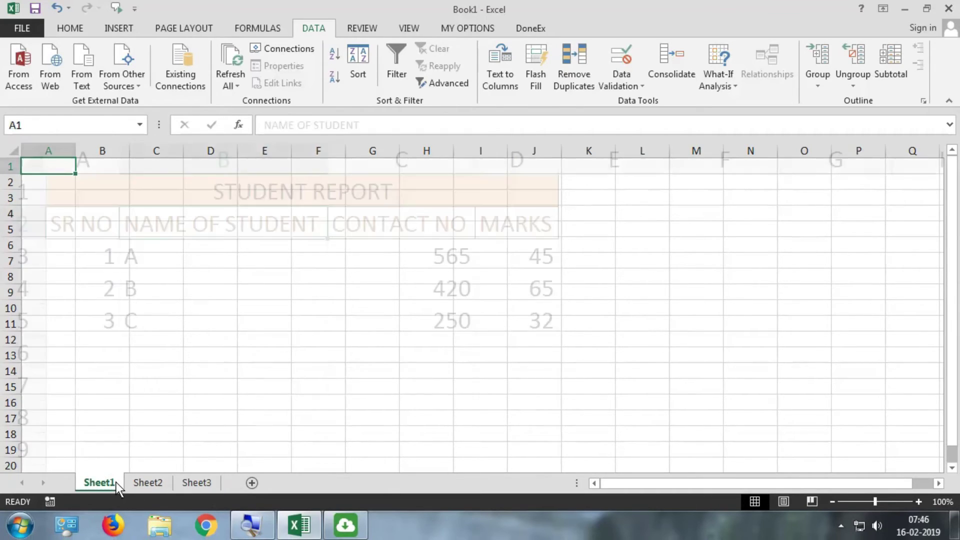
pyautogui.click(133, 483)
pyautogui.click(195, 474)
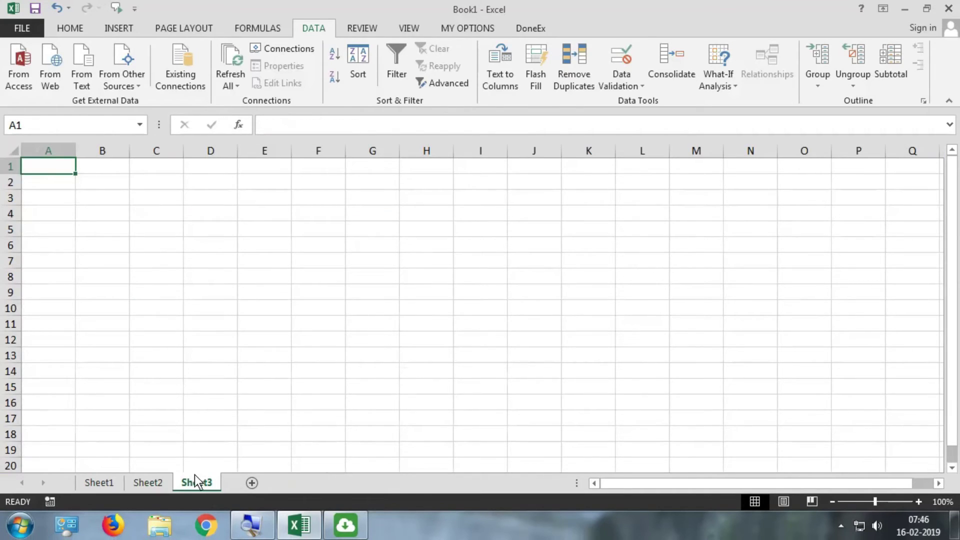
pyautogui.click(146, 484)
pyautogui.click(98, 482)
pyautogui.click(148, 480)
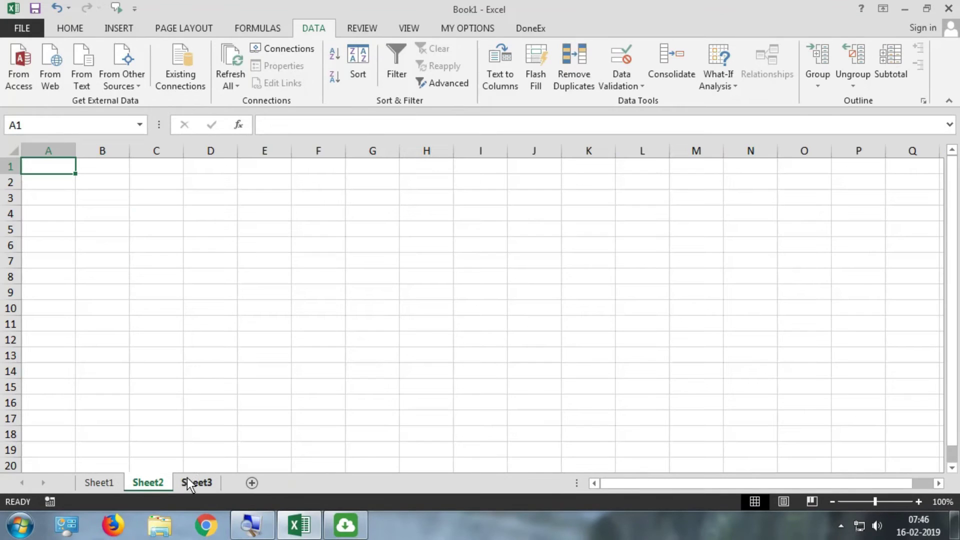
pyautogui.click(190, 477)
pyautogui.click(111, 482)
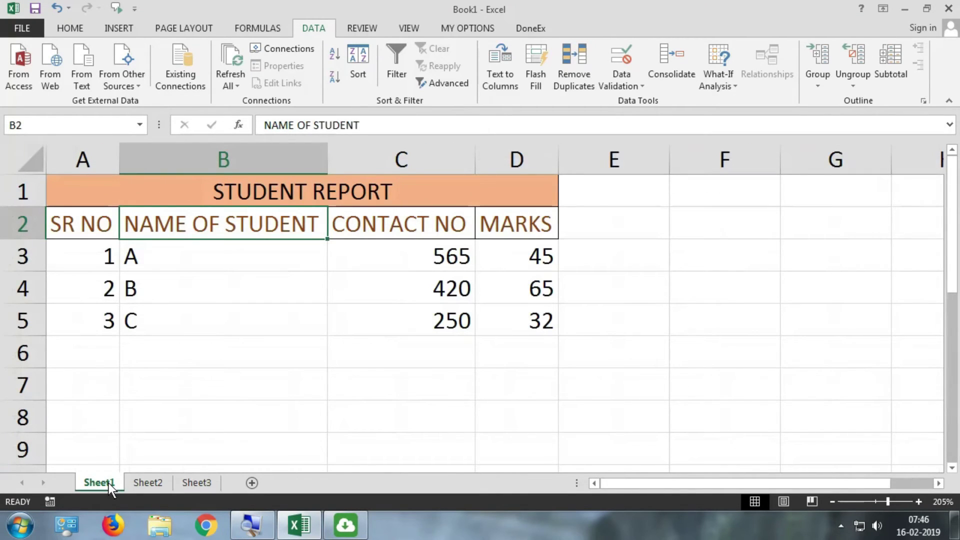
# Step forward and back through the sheets with Ctrl+Page Down/Up, ending on blank Sheet3.
pyautogui.hotkey('ctrl', 'pagedown')
pyautogui.hotkey('ctrl', 'pagedown')
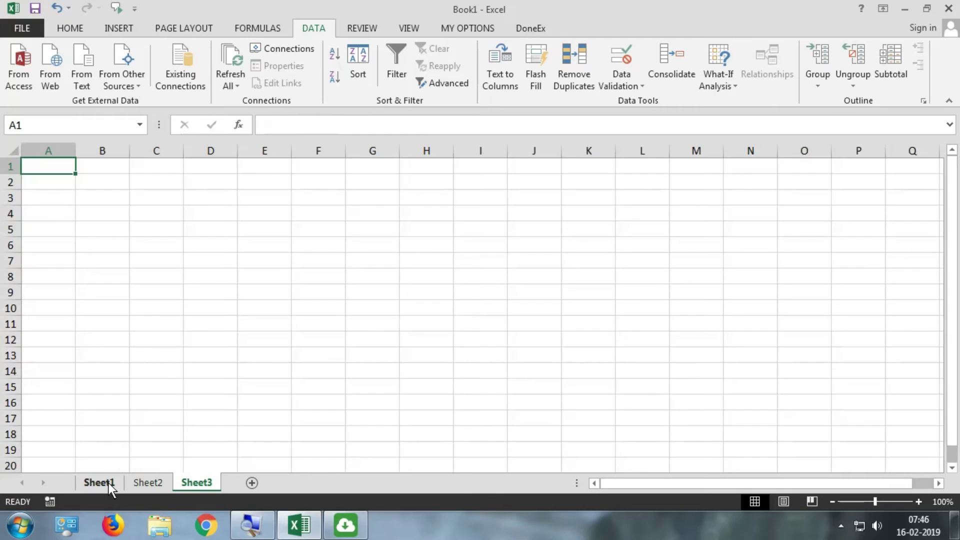
pyautogui.hotkey('ctrl', 'pageup')
pyautogui.hotkey('ctrl', 'pageup')
pyautogui.hotkey('ctrl', 'pagedown')
pyautogui.hotkey('ctrl', 'pagedown')
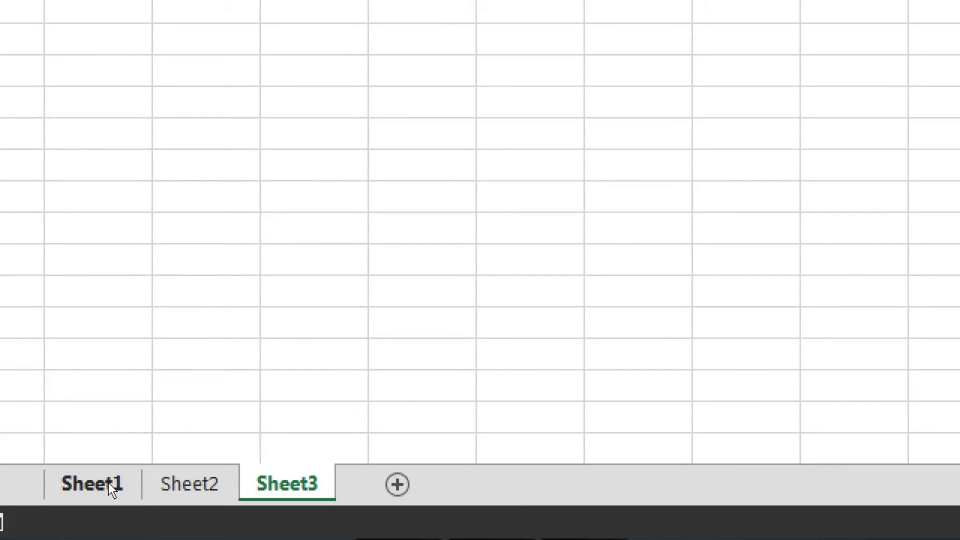
pyautogui.hotkey('ctrl', 'pageup')
pyautogui.hotkey('ctrl', 'pagedown')
pyautogui.hotkey('ctrl', 'pageup')
pyautogui.hotkey('ctrl', 'pageup')
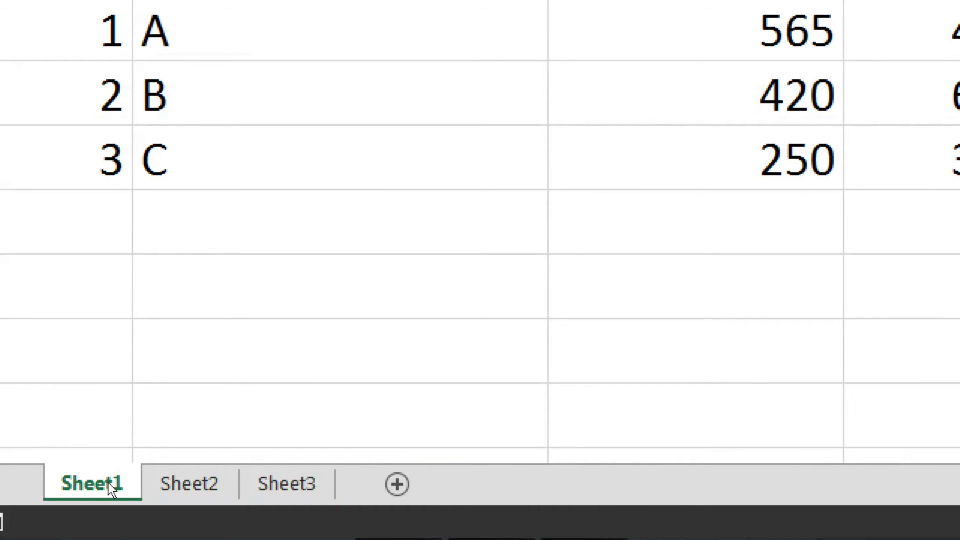
pyautogui.hotkey('ctrl', 'pagedown')
pyautogui.hotkey('ctrl', 'pagedown')
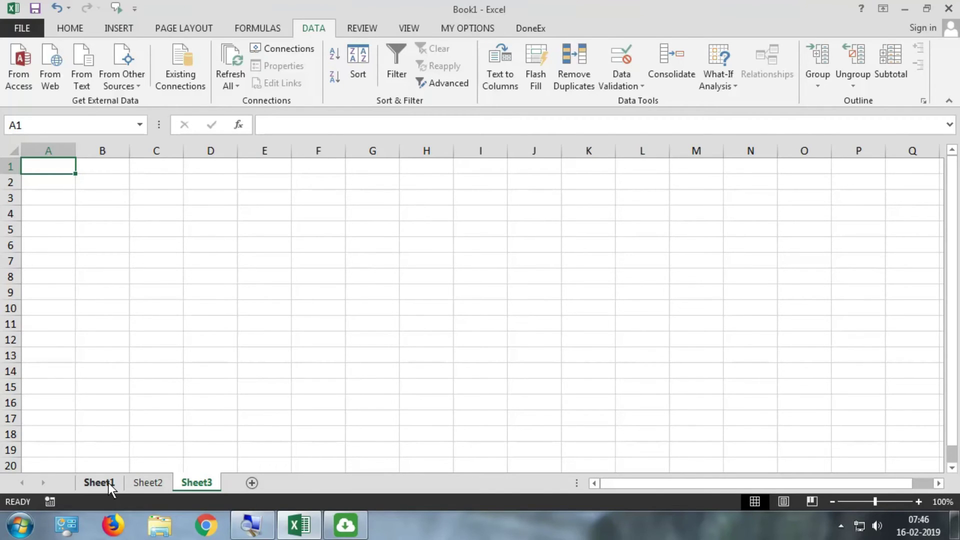
# Return to Sheet1 and jump between the student report's edges with Ctrl+Arrow keys.
pyautogui.click(109, 483)
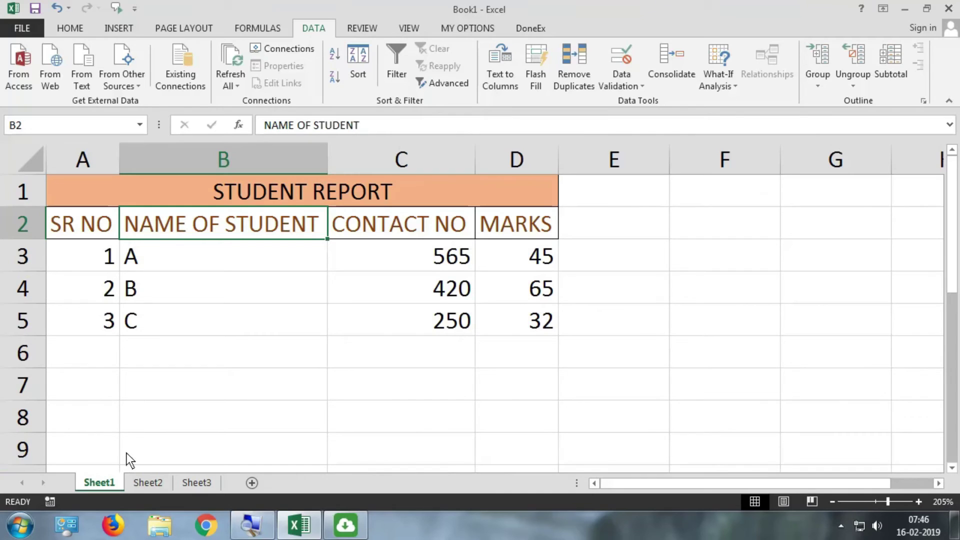
pyautogui.click(83, 195)
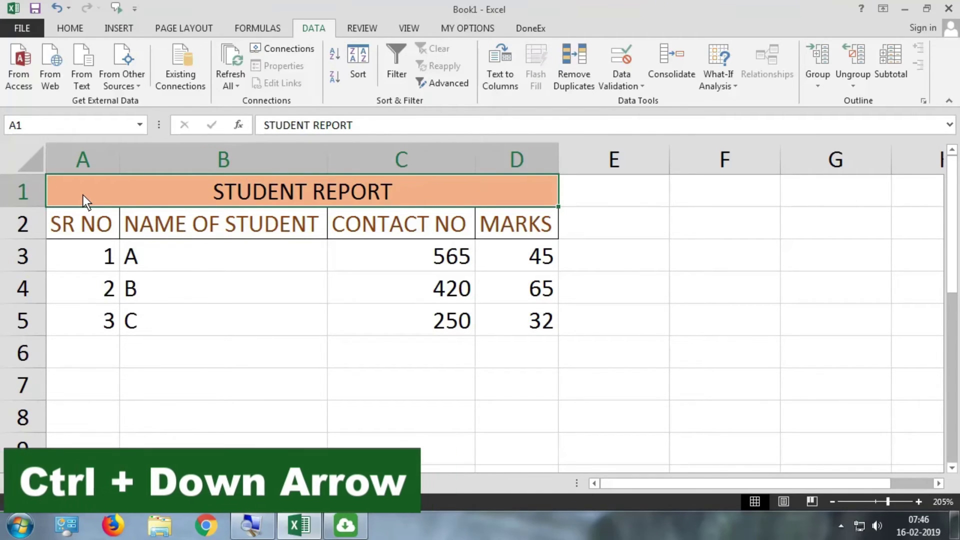
pyautogui.hotkey('ctrl', 'Down')
pyautogui.hotkey('ctrl', 'Up')
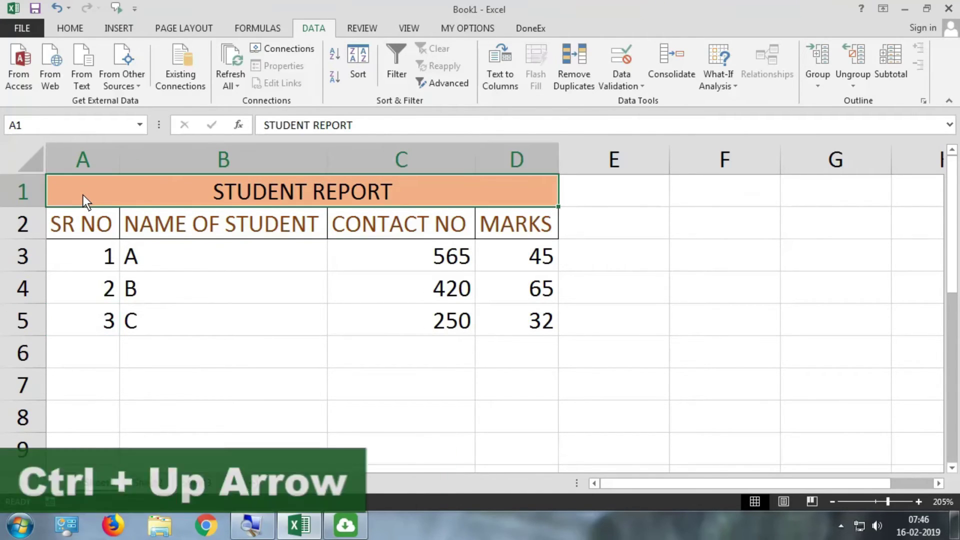
pyautogui.hotkey('ctrl', 'Down')
pyautogui.hotkey('ctrl', 'Right')
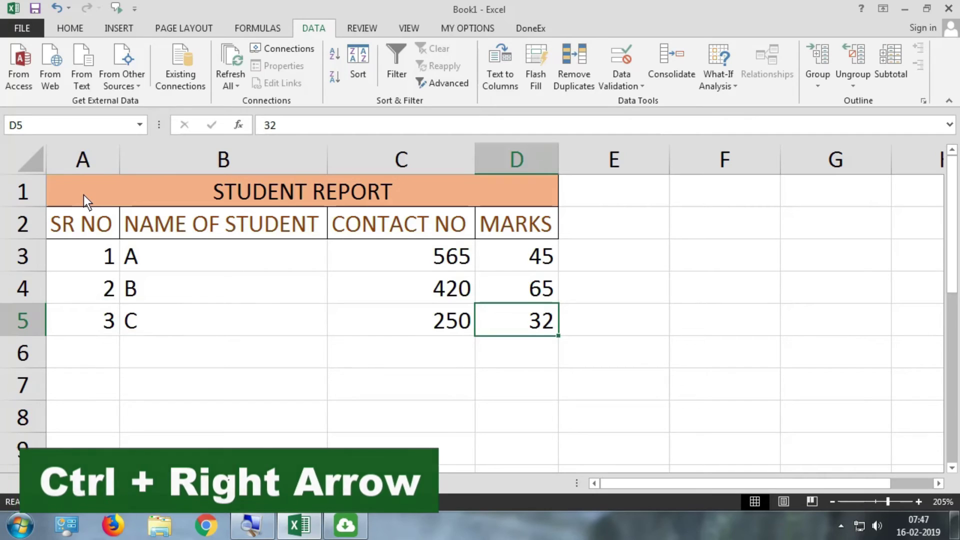
pyautogui.hotkey('ctrl', 'Up')
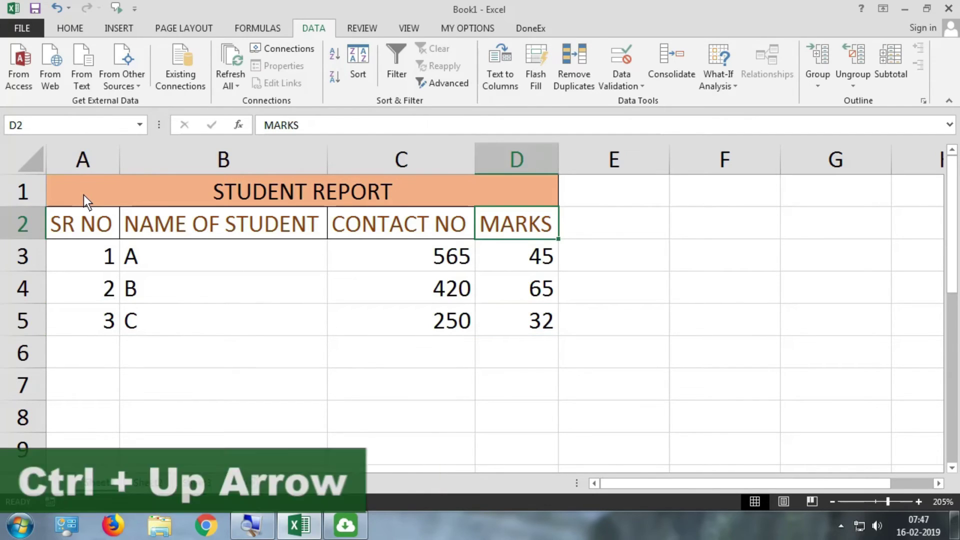
pyautogui.hotkey('ctrl', 'Up')
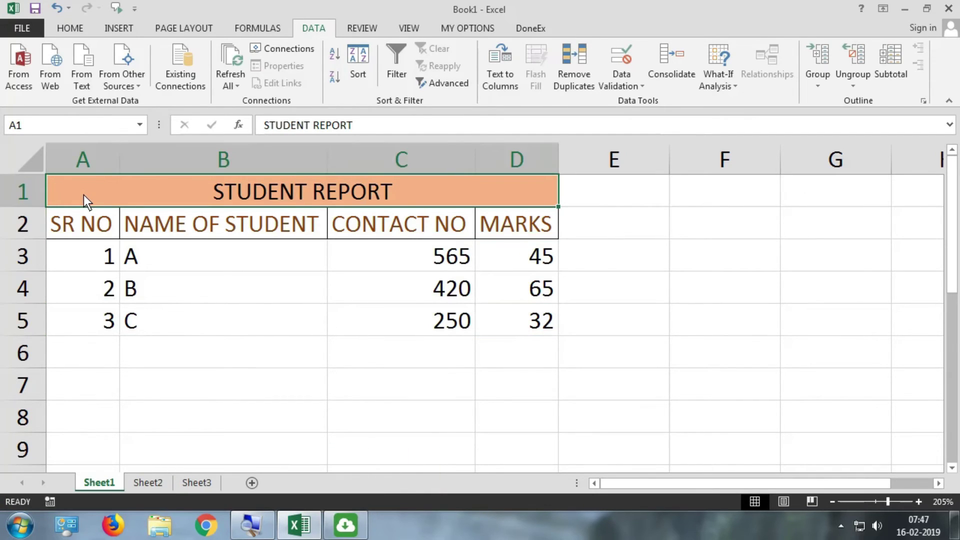
pyautogui.hotkey('ctrl', 'Down')
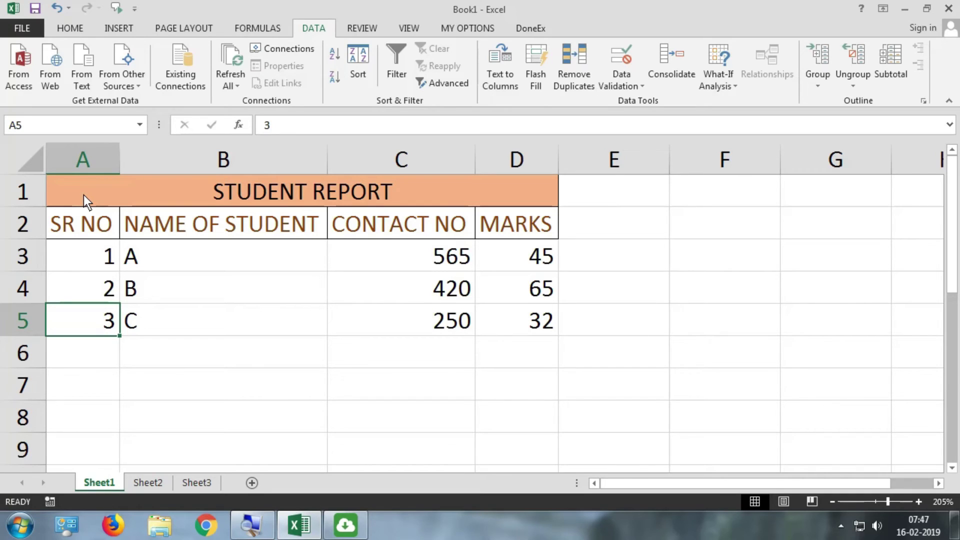